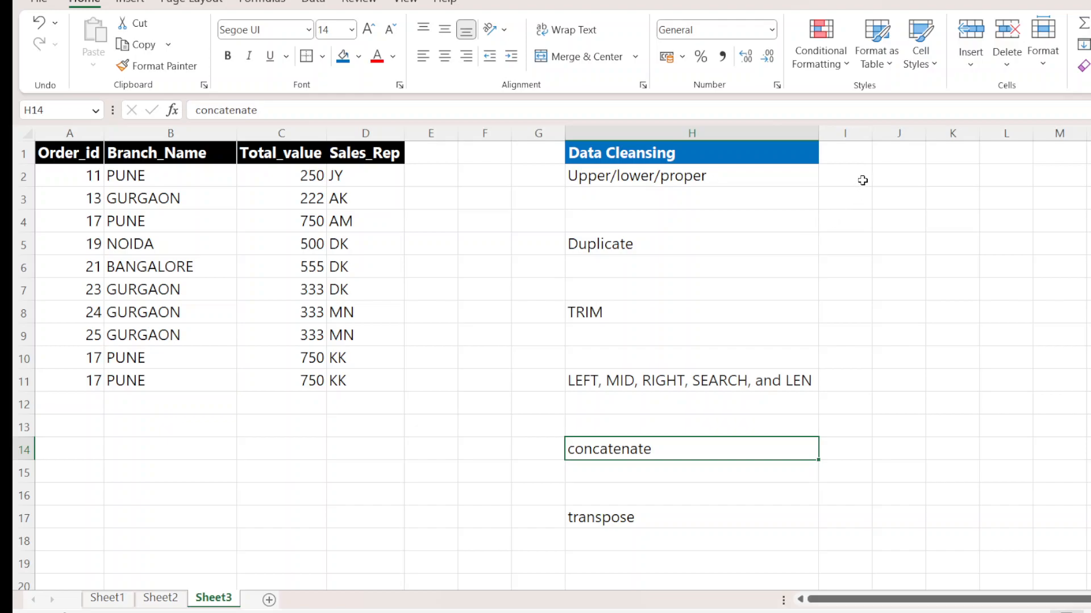
Widen column I slightly and enter the formula =UPPER(H2) in cell I2.
left_click(868, 180)
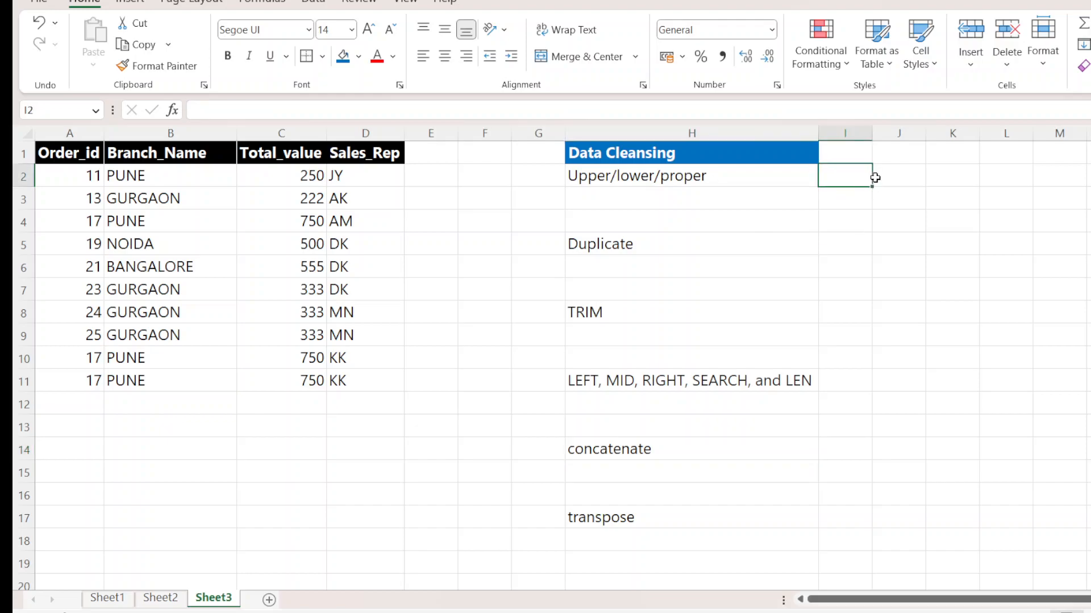
mouse_move(872, 133)
left_mouse_down()
mouse_move(902, 133)
mouse_move(893, 133)
left_mouse_up()
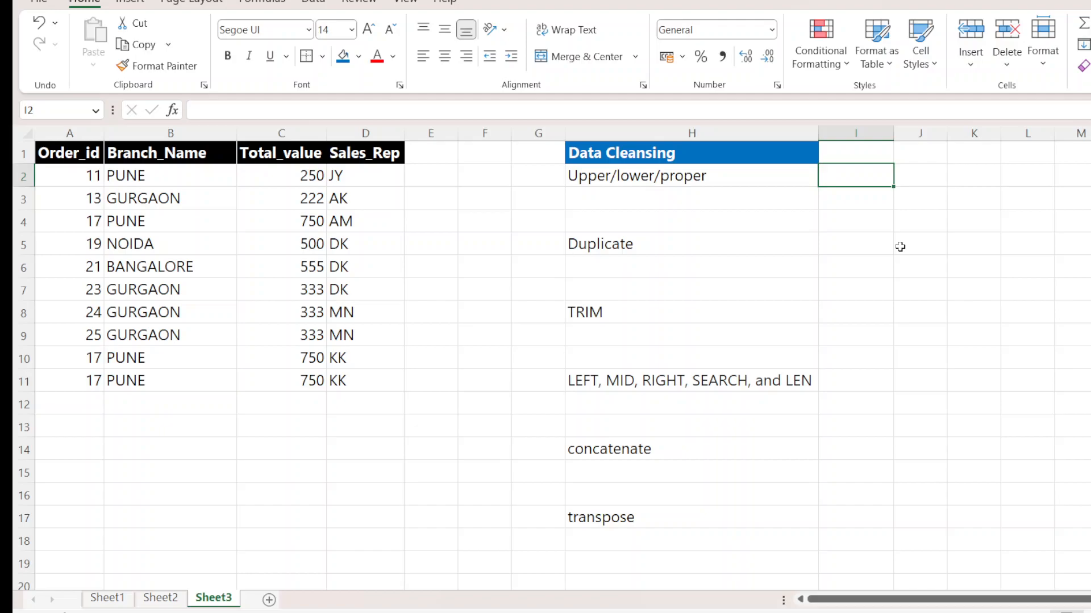
type("=")
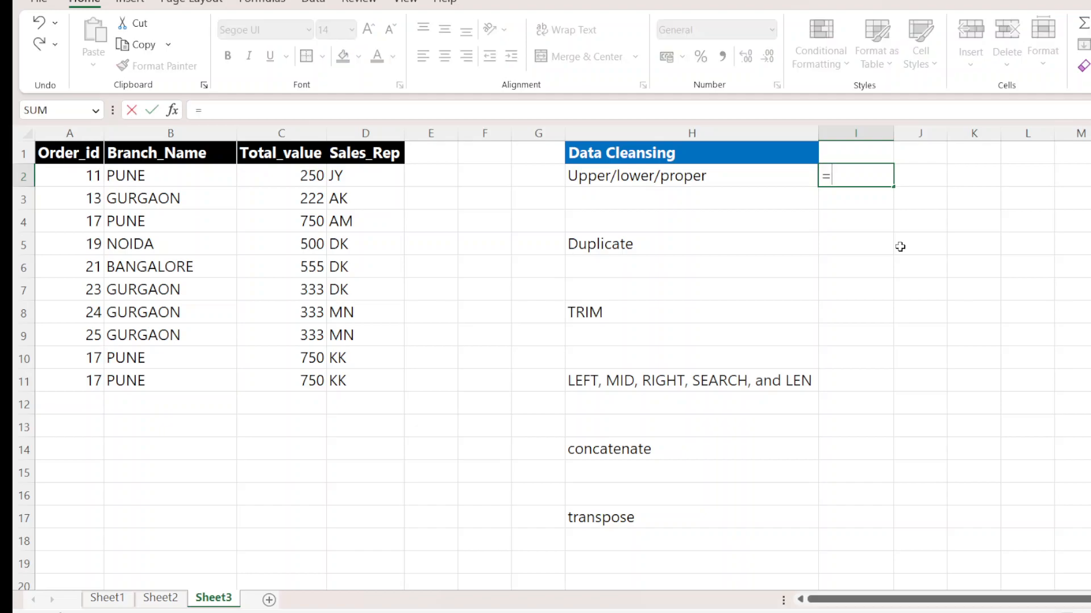
type("upper")
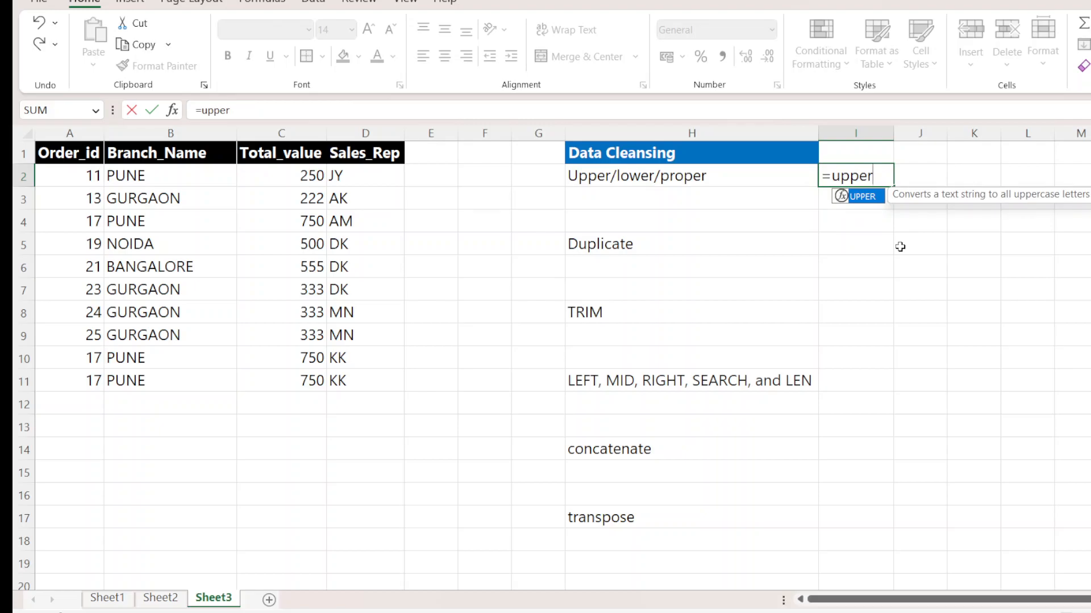
type("(")
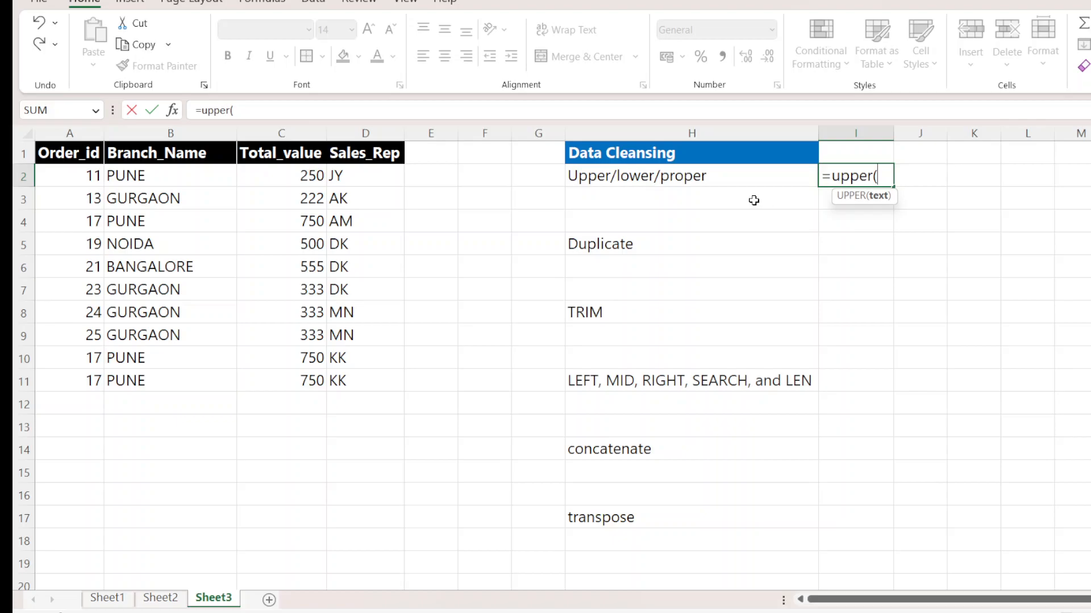
left_click(714, 181)
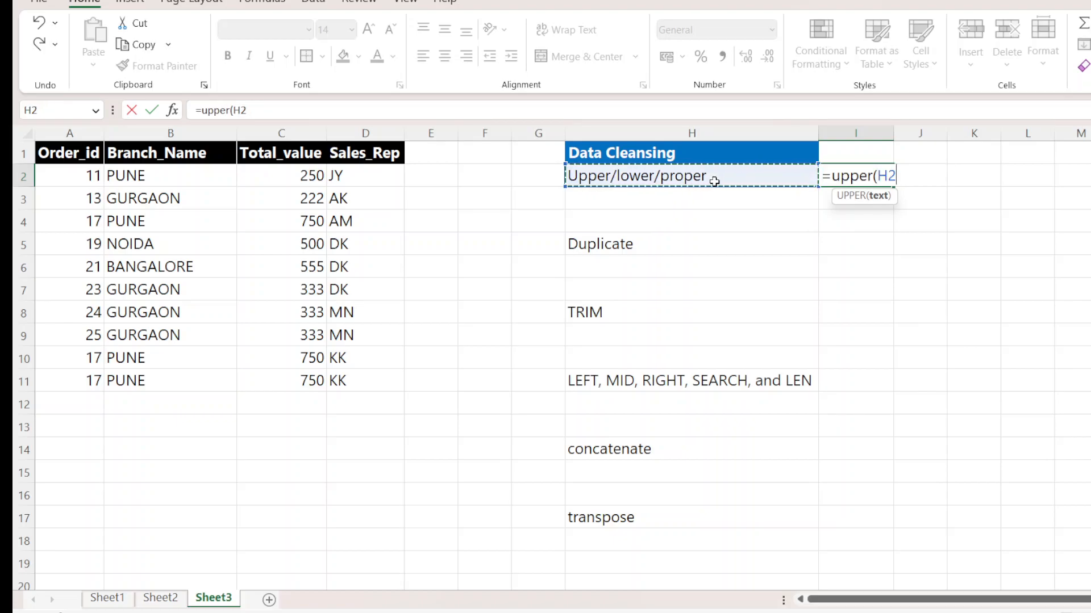
type(")")
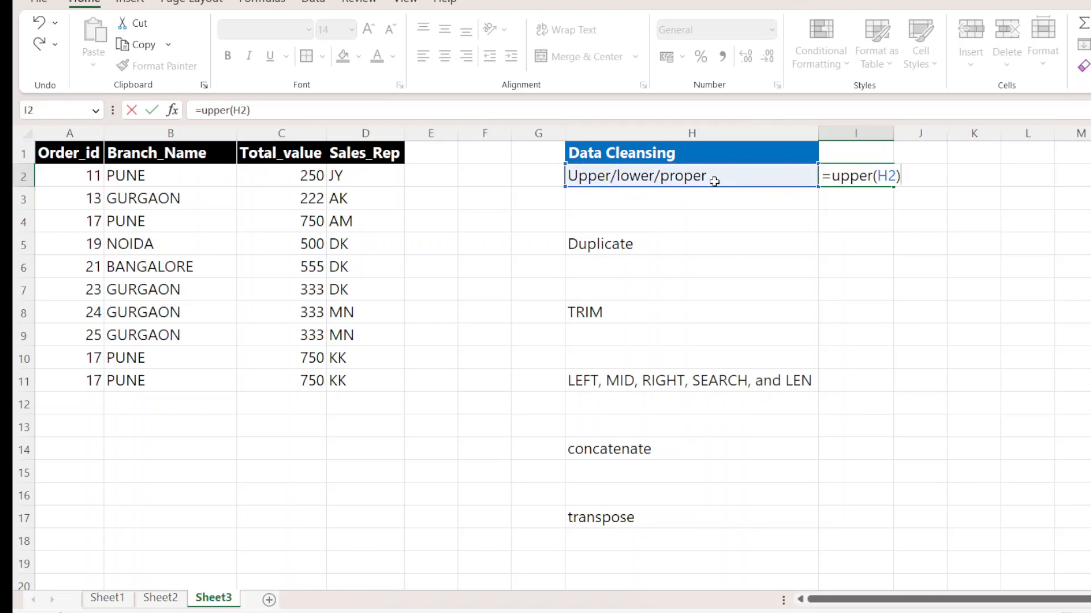
key("Return")
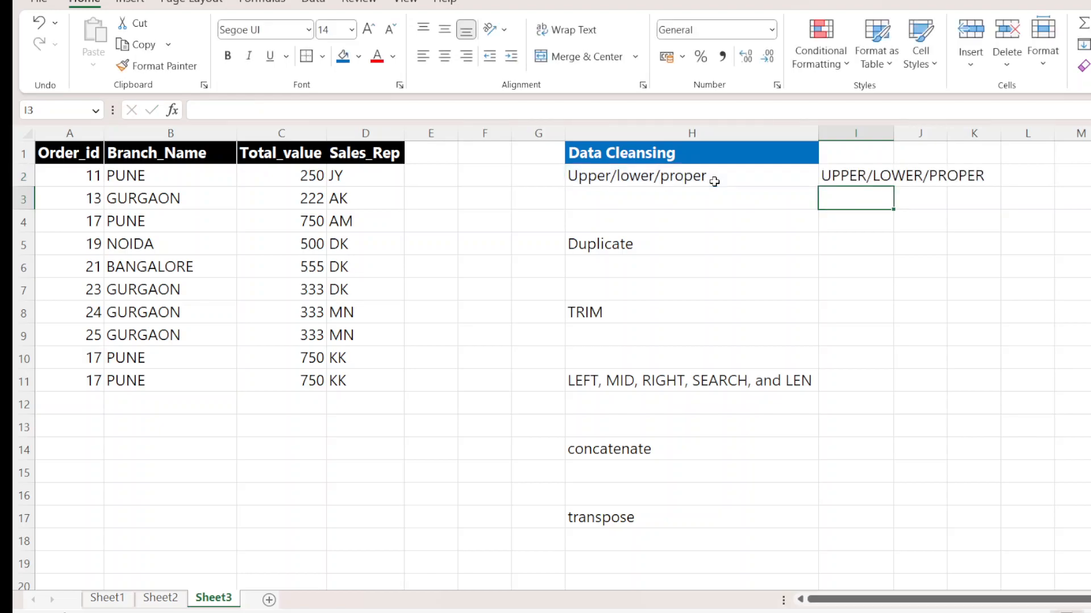
Fill the UPPER formula from I2 down through I17 and fit column I's width to its contents.
left_click(874, 169)
left_click_drag(894, 133, 929, 133)
left_click_drag(929, 187, 909, 500)
key("ctrl+z")
left_click_drag(929, 187, 926, 529)
double_click(930, 133)
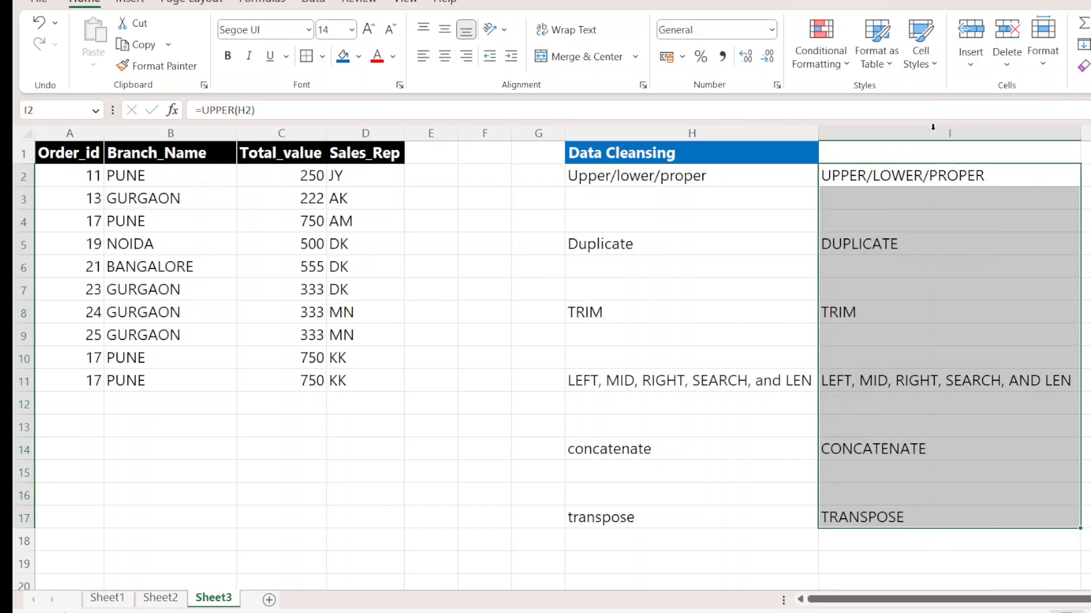
Check the UPPER formulas and converted text in column I against the original entries in column H.
left_click(927, 247)
left_click(909, 193)
left_click(920, 179)
left_click(894, 250)
left_click(699, 251)
left_click(856, 314)
left_click(864, 381)
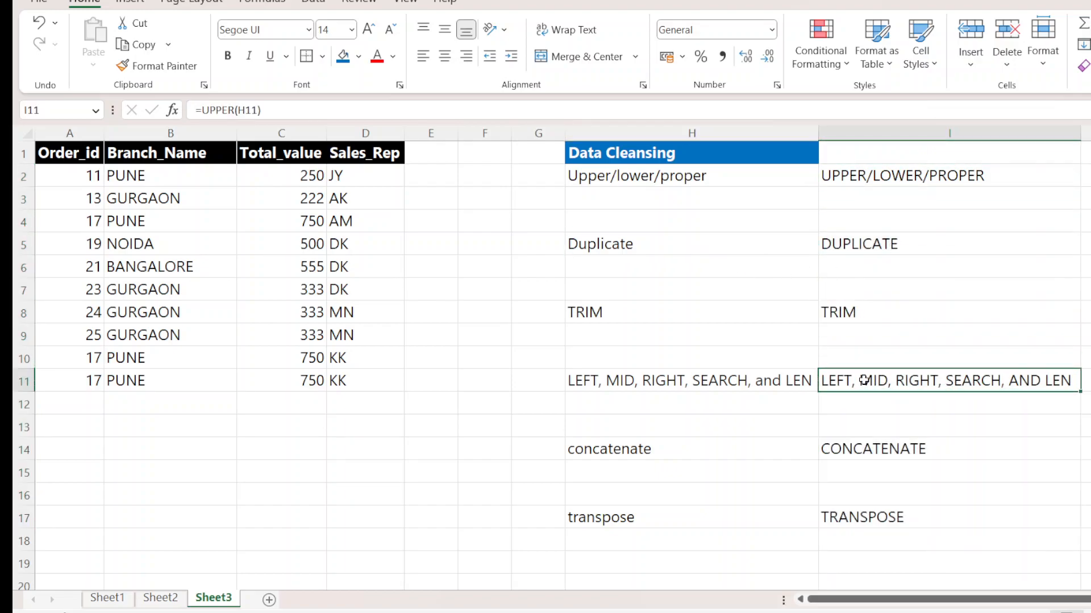
left_click(870, 449)
left_click(864, 518)
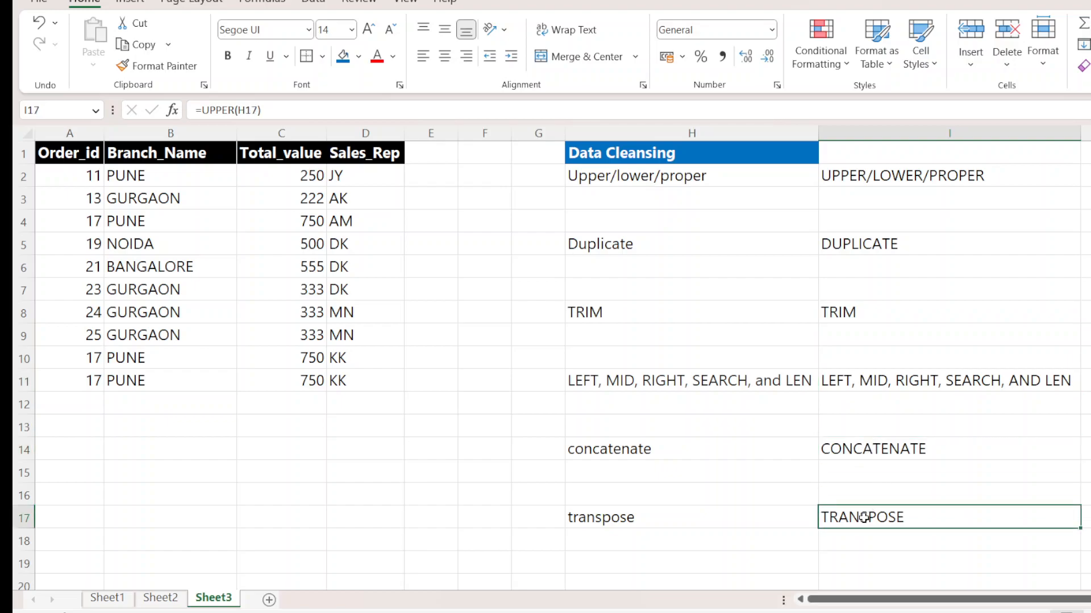
left_click(868, 450)
left_click(868, 382)
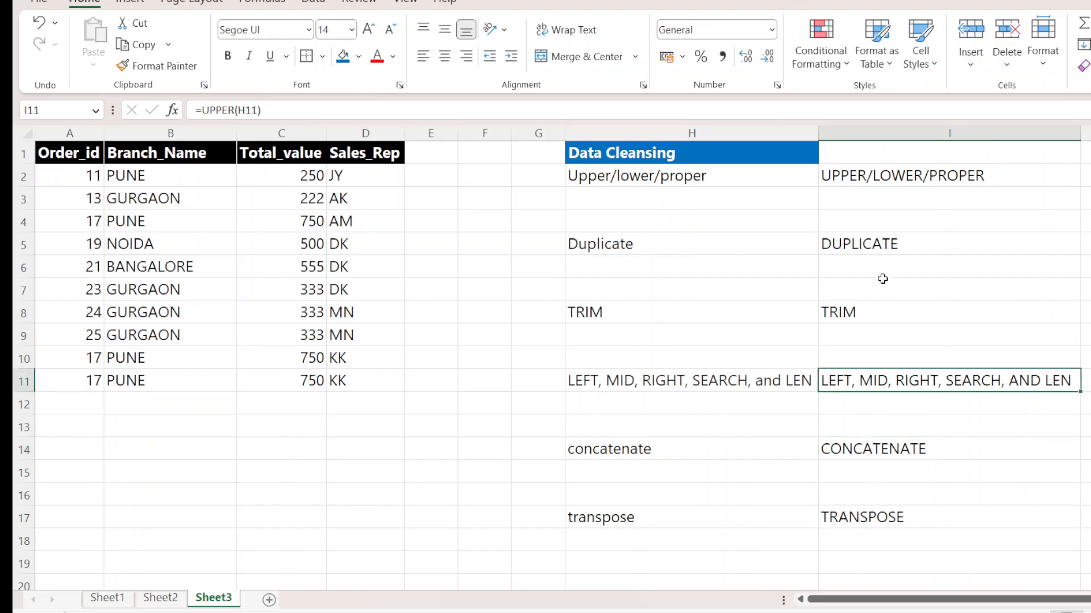
Change the formula in cell I2 to =LOWER(H2).
double_click(882, 178)
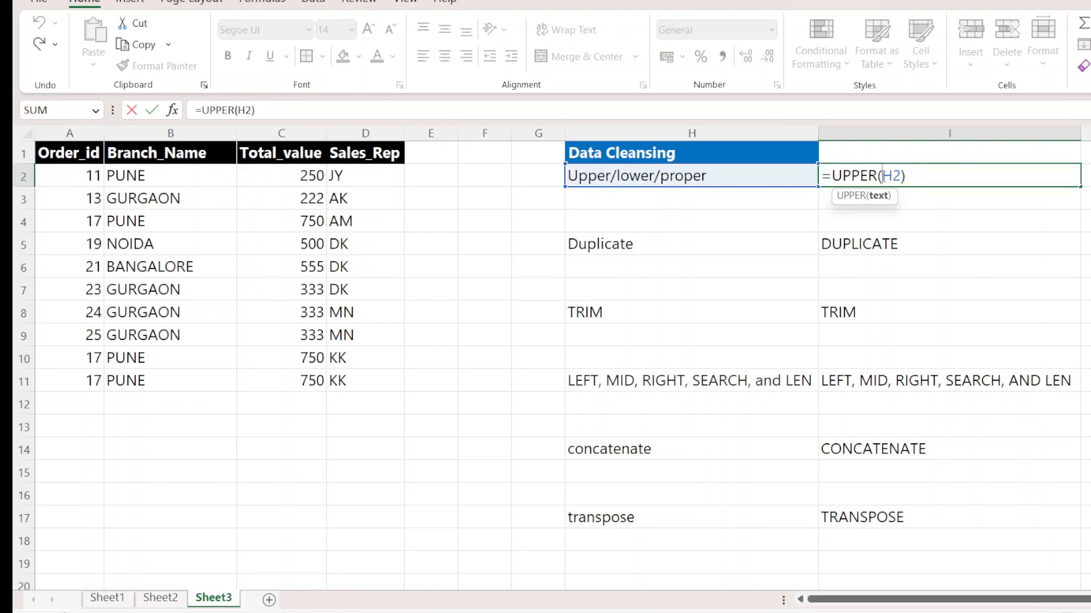
left_click_drag(880, 176, 832, 176)
type("lower")
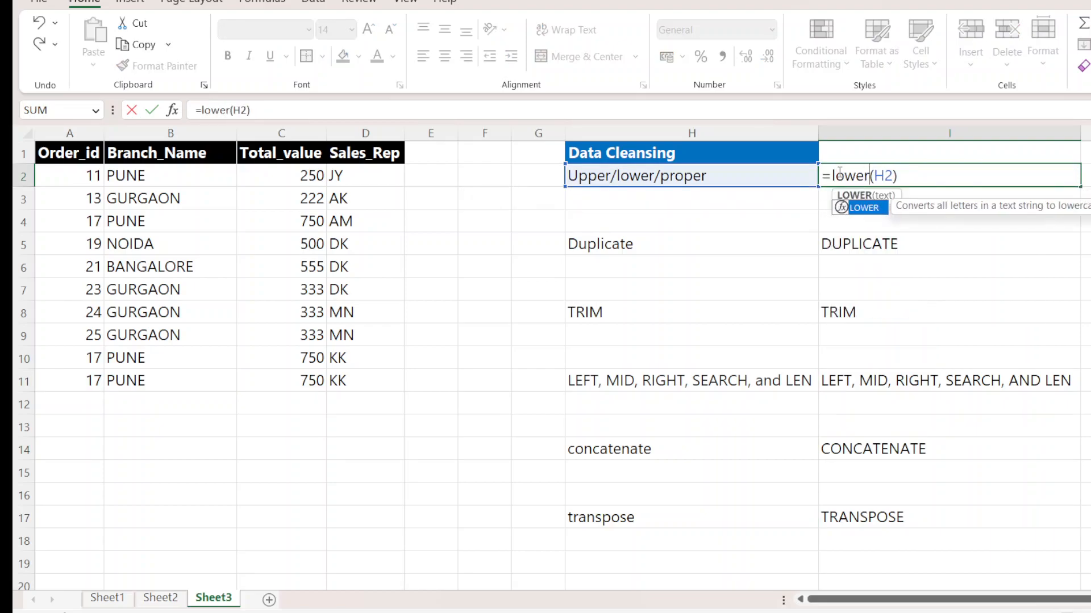
key("Return")
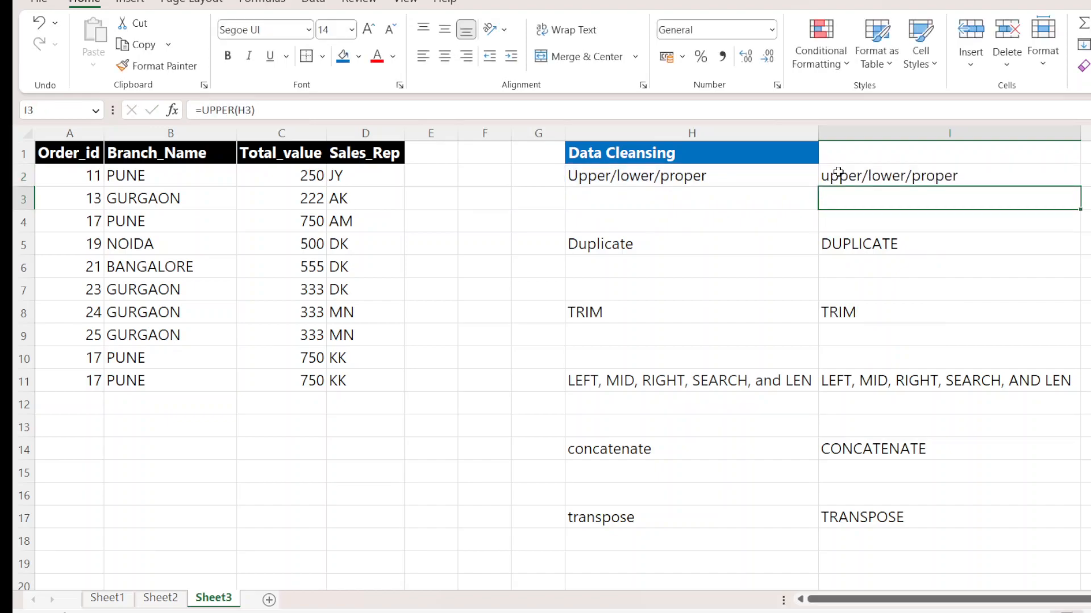
Copy the LOWER formula from I2 down column I through I17 and compare the entries with column H.
left_click(846, 172)
key("ctrl+c")
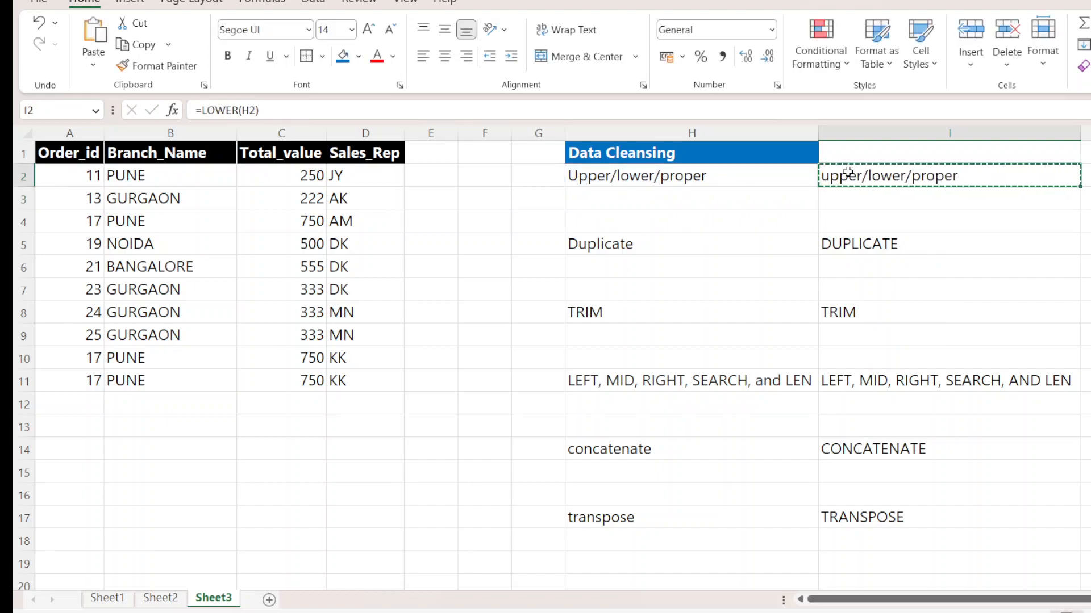
key("shift+Down")
key("shift+Down")
key("shift+Down")
key("shift+Down")
key("shift+Down")
key("shift+Down")
key("shift+Down")
key("shift+Down")
key("shift+Down")
key("shift+Down")
key("shift+Down")
key("shift+Down")
key("shift+Down")
key("shift+Down")
key("shift+Down")
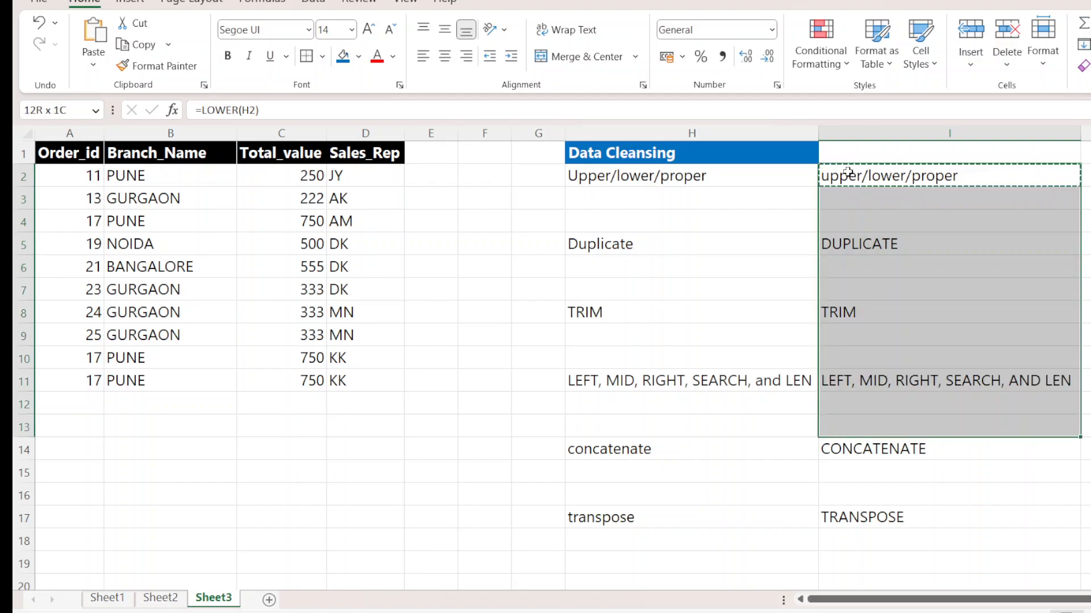
key("ctrl+v")
key("Escape")
left_click(931, 255)
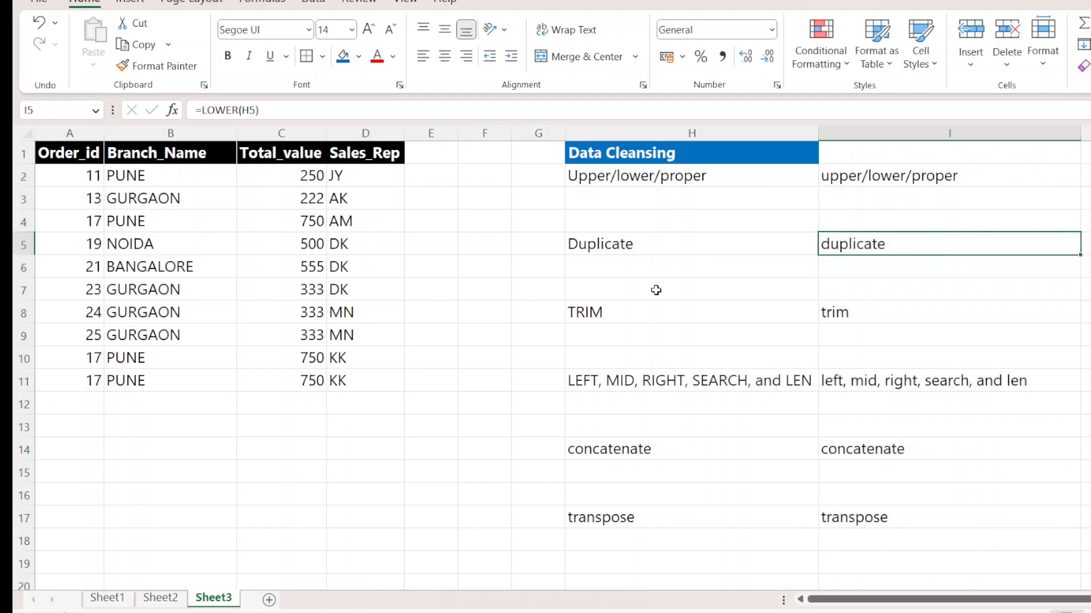
left_click(637, 321)
left_click(896, 309)
Undo the pasted LOWER formulas and the formula edit in I2, bringing back UPPER throughout column I.
left_click_drag(882, 178, 876, 507)
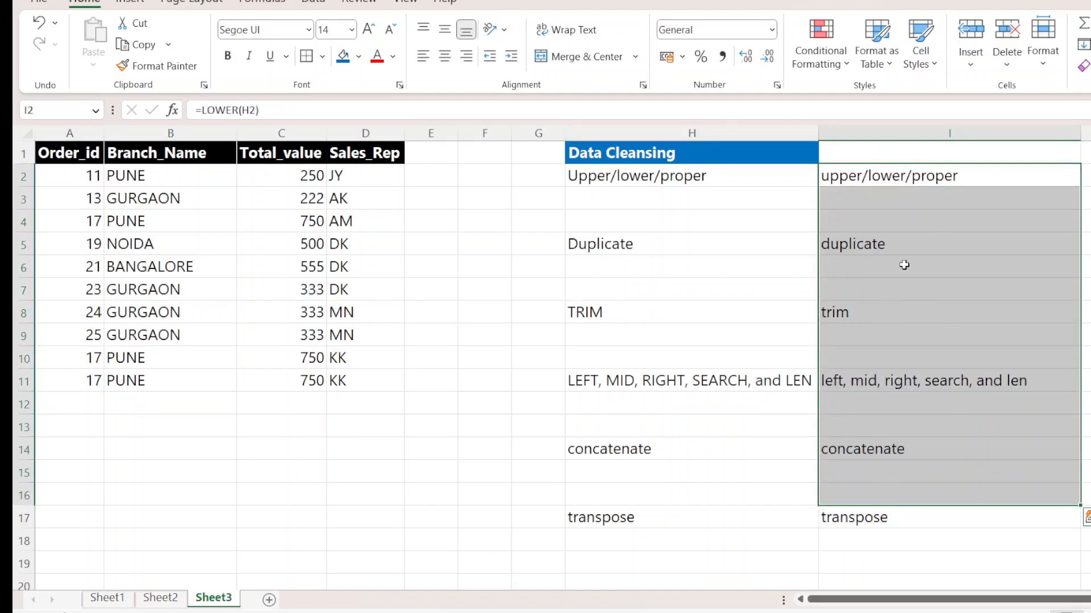
left_click(904, 271)
key("ctrl+z")
left_click(905, 273)
key("Escape")
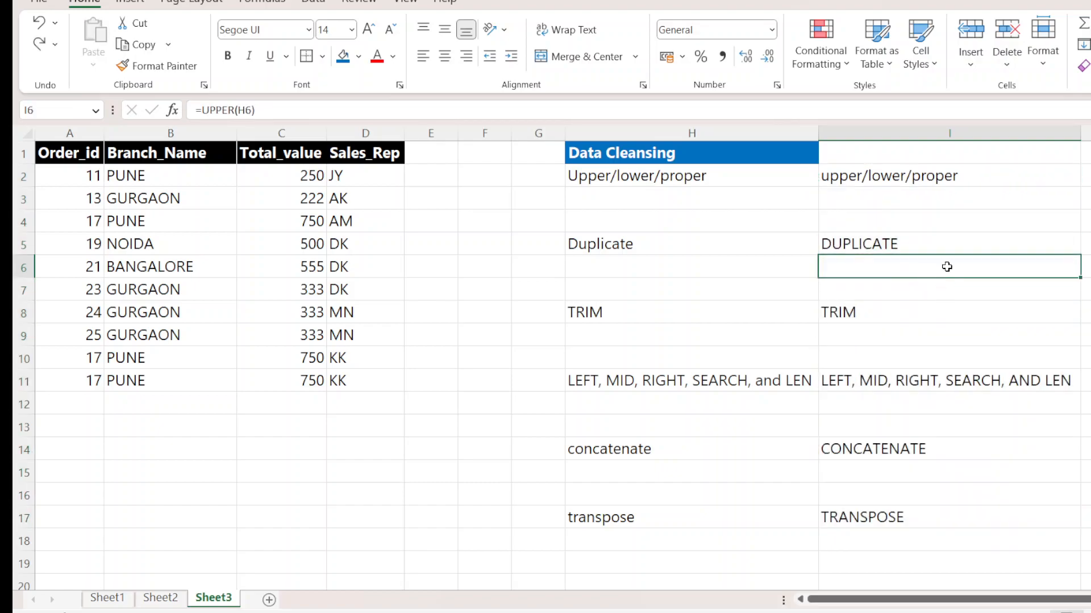
left_click(946, 324)
left_click(913, 178)
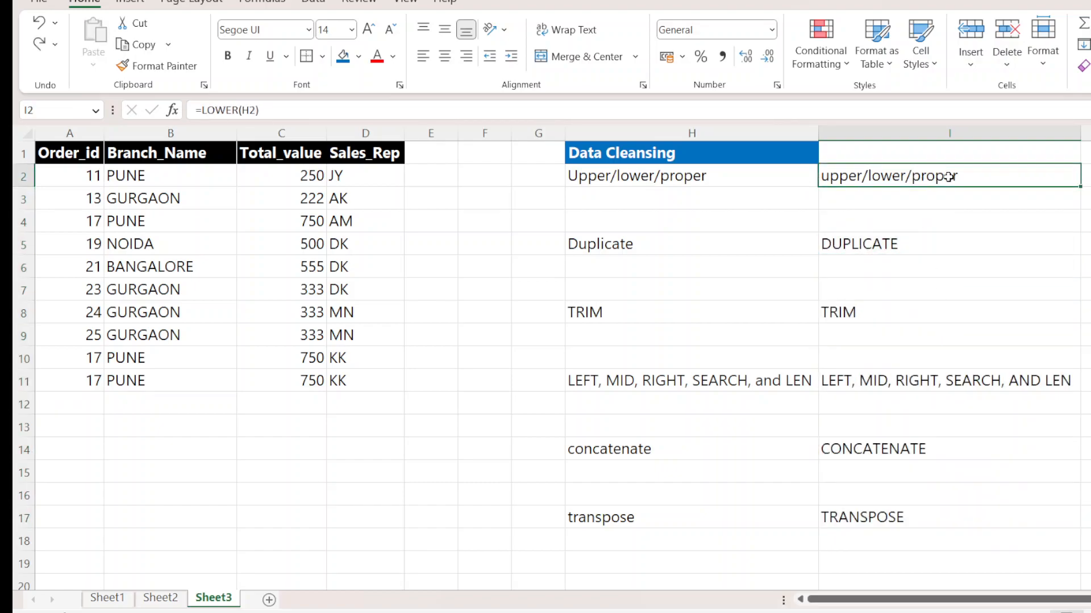
left_click(929, 263)
key("ctrl+z")
left_click(937, 226)
left_click(932, 177)
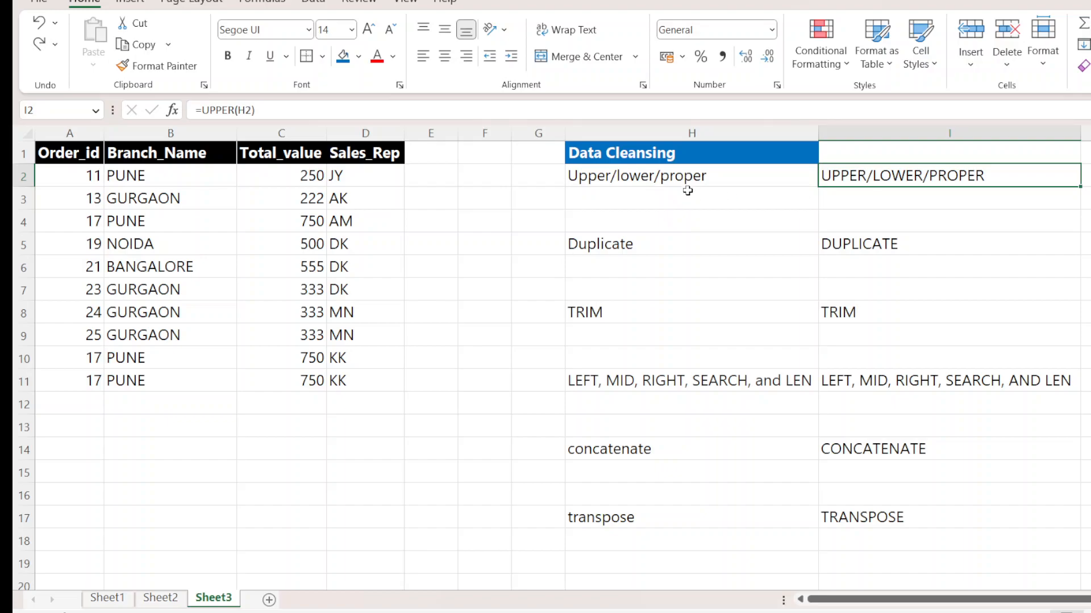
Enter a sample person's full name in all lowercase letters in cell B14.
left_click(424, 359)
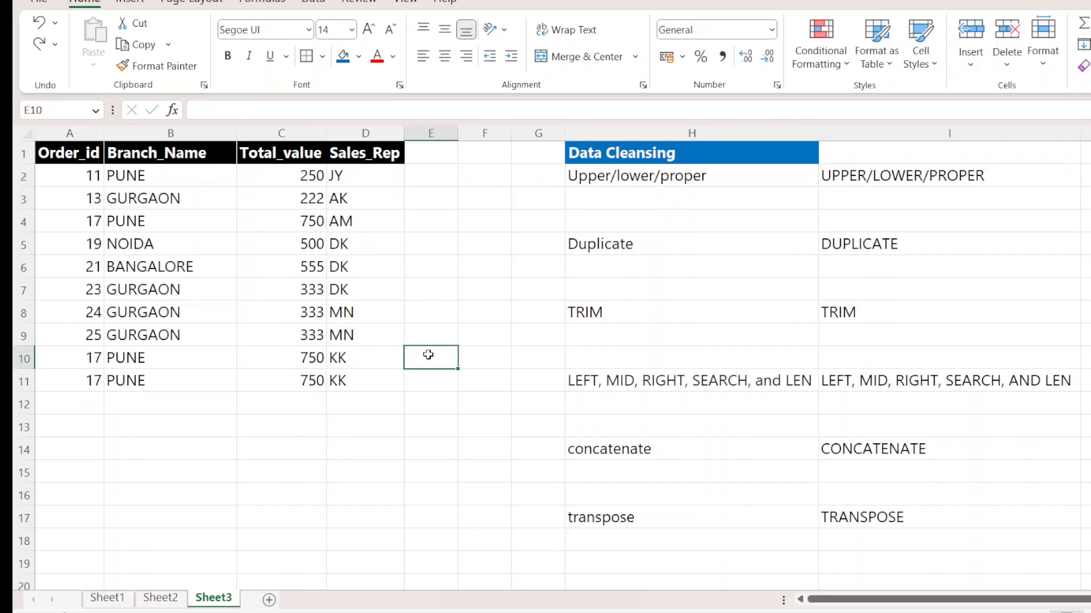
left_click(150, 441)
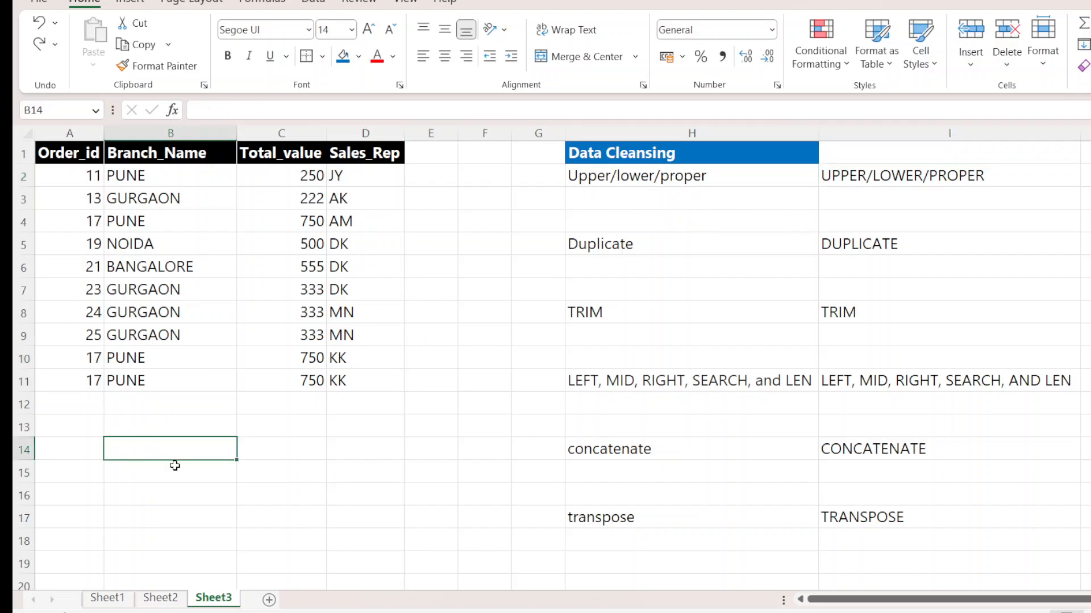
type("asd")
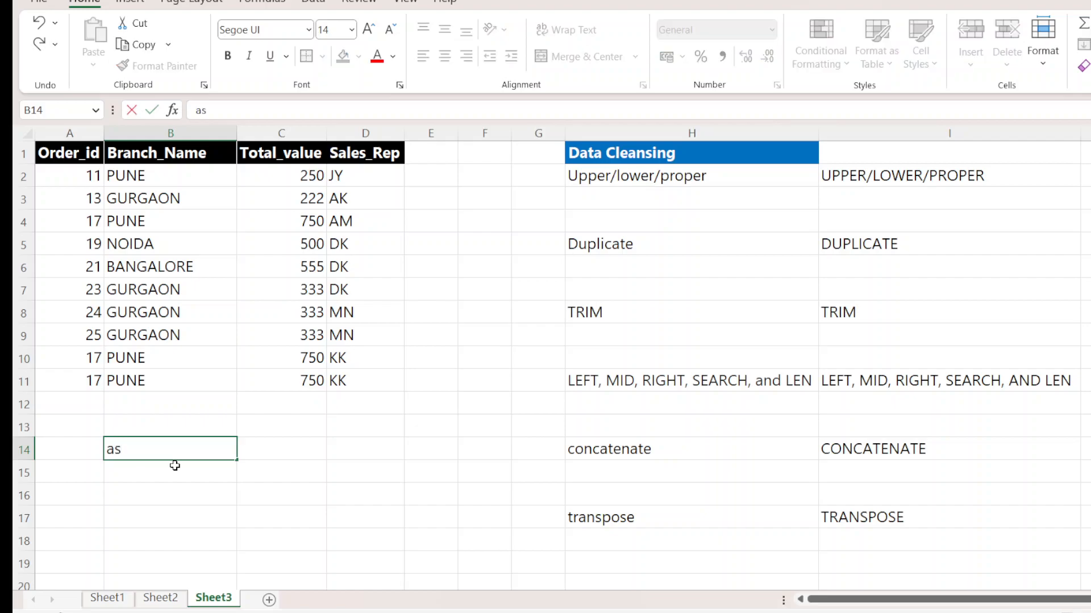
key("BackSpace")
key("BackSpace")
key("BackSpace")
type("jim corbet")
key("Return")
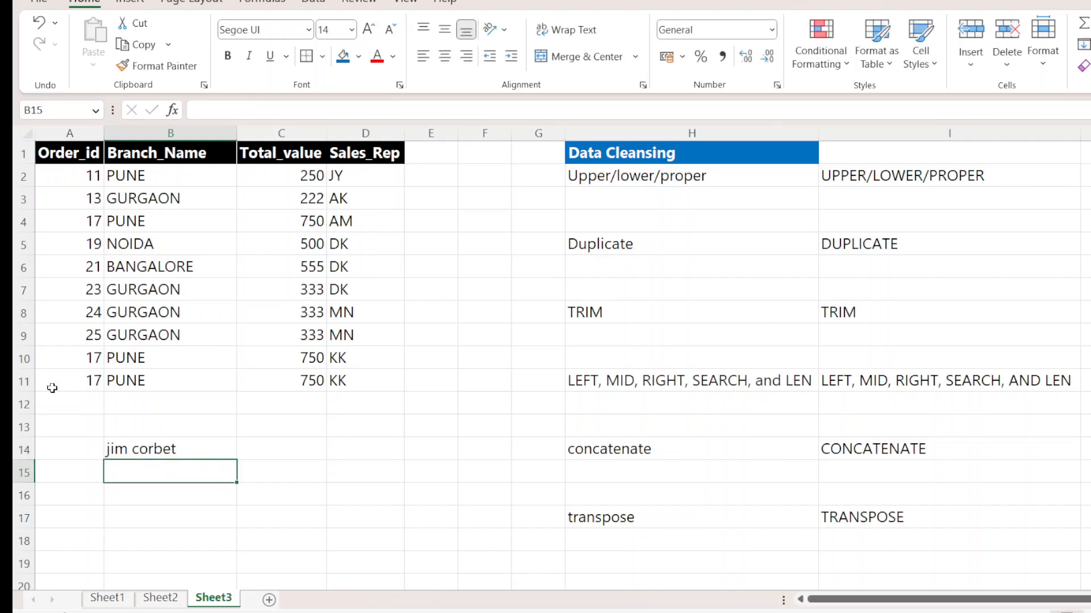
Convert the sample name to proper case with the formula =PROPER(B14) in cell C14.
left_click(251, 444)
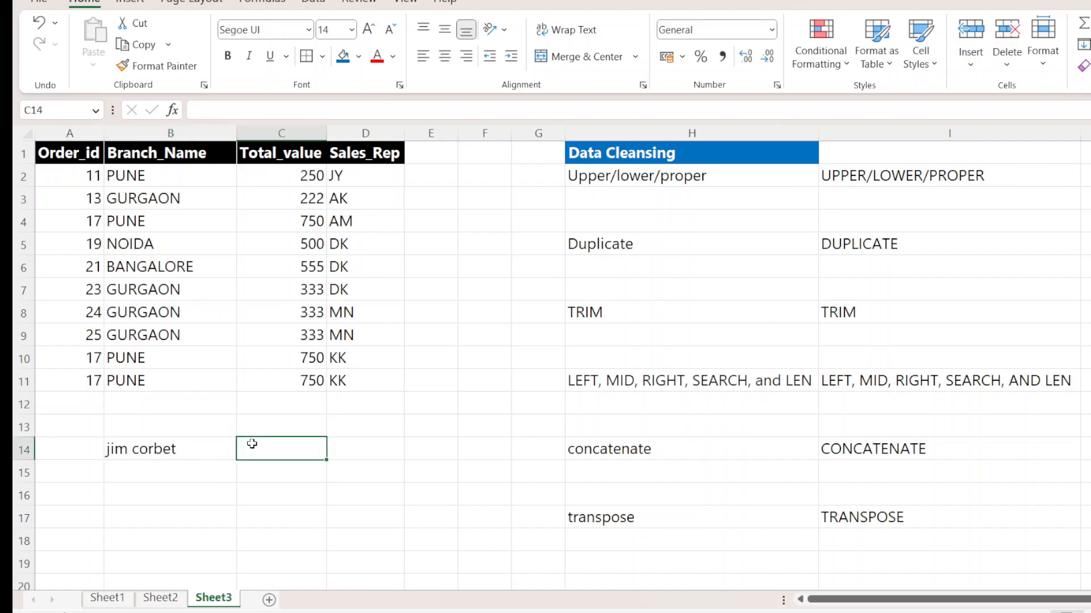
type("=proper(")
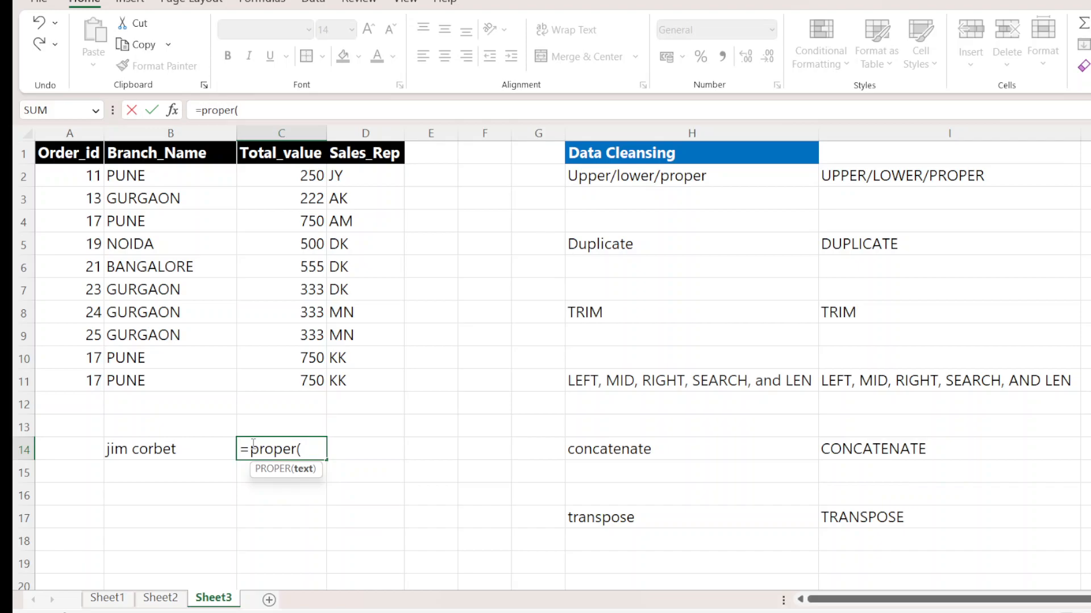
left_click(149, 443)
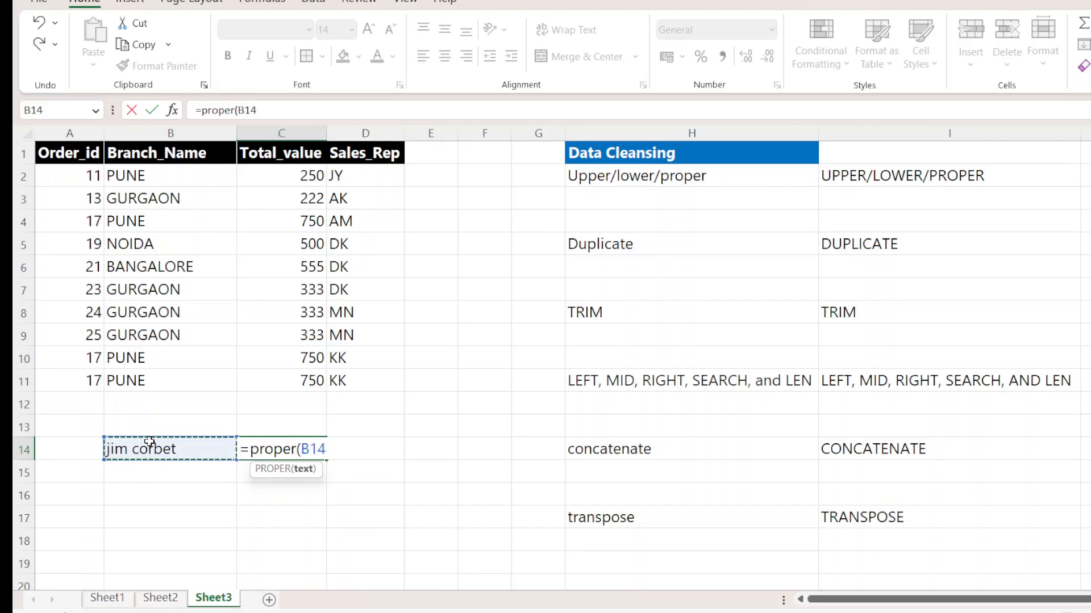
type(")")
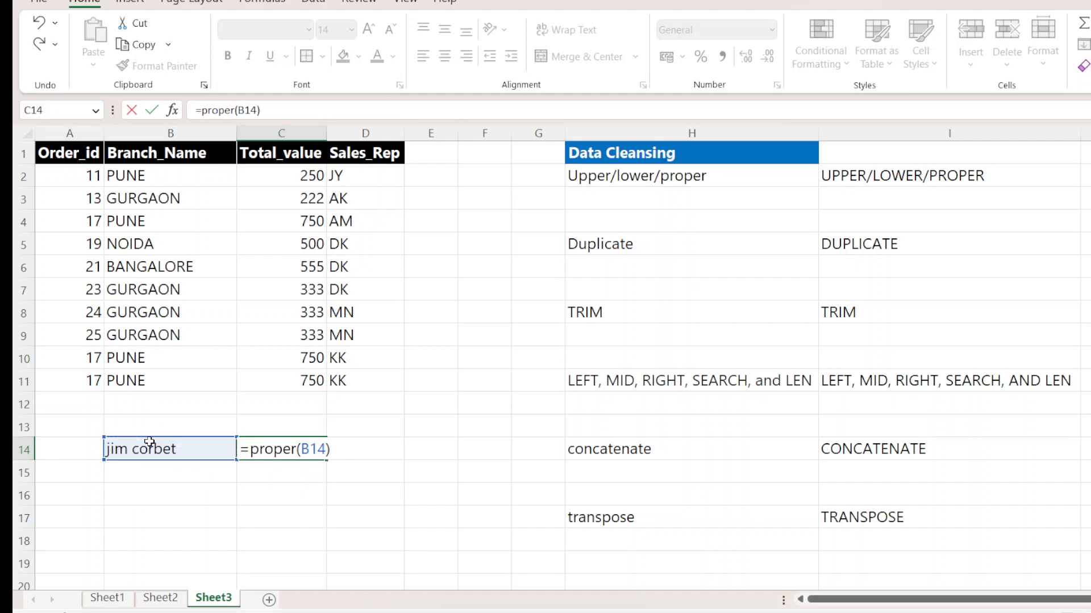
key("Return")
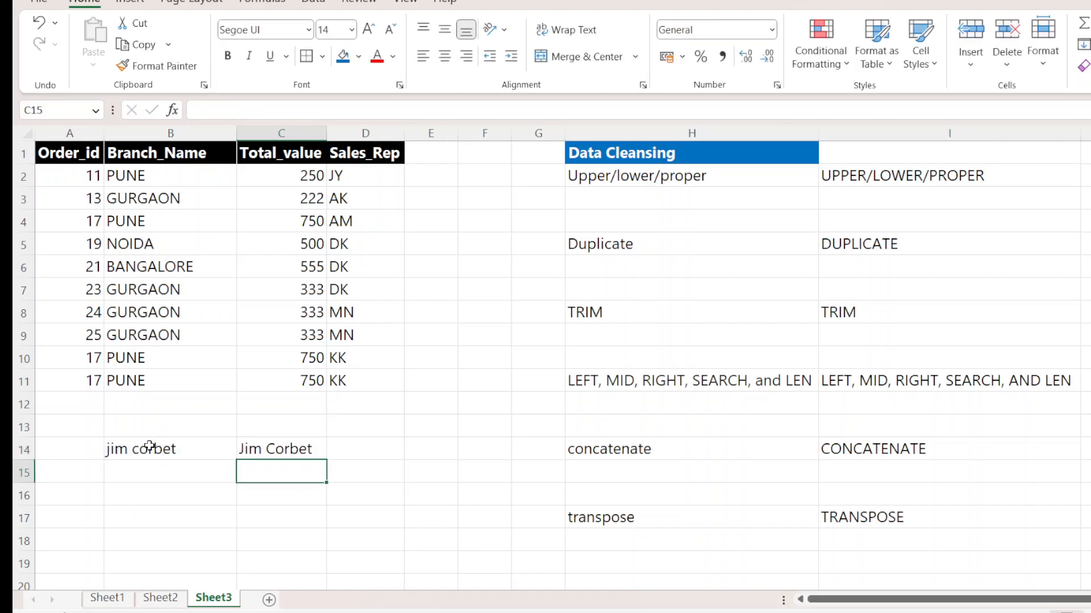
left_click(156, 451)
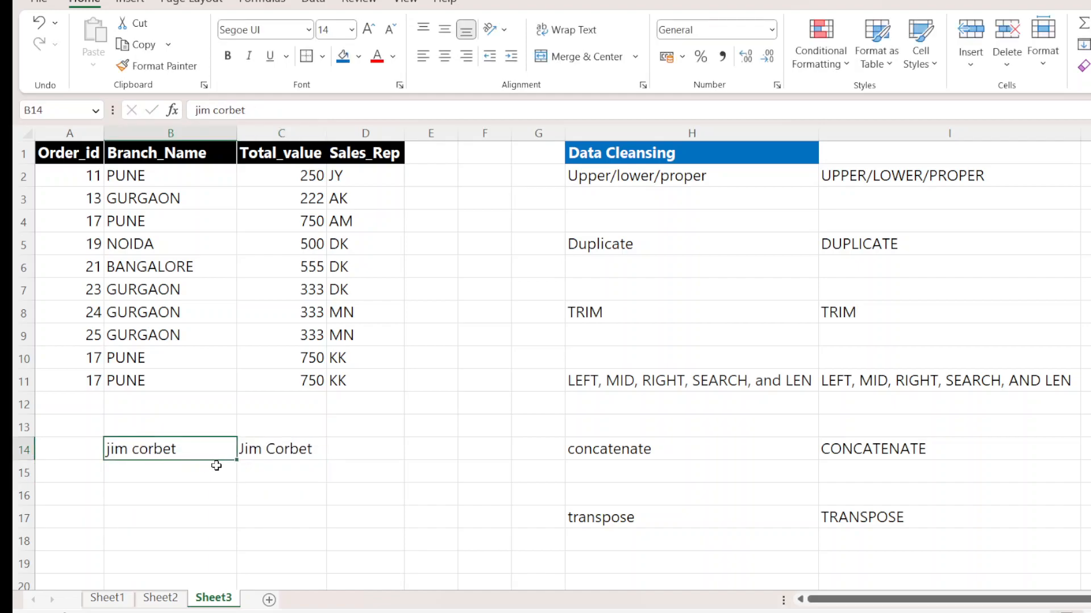
left_click(275, 448)
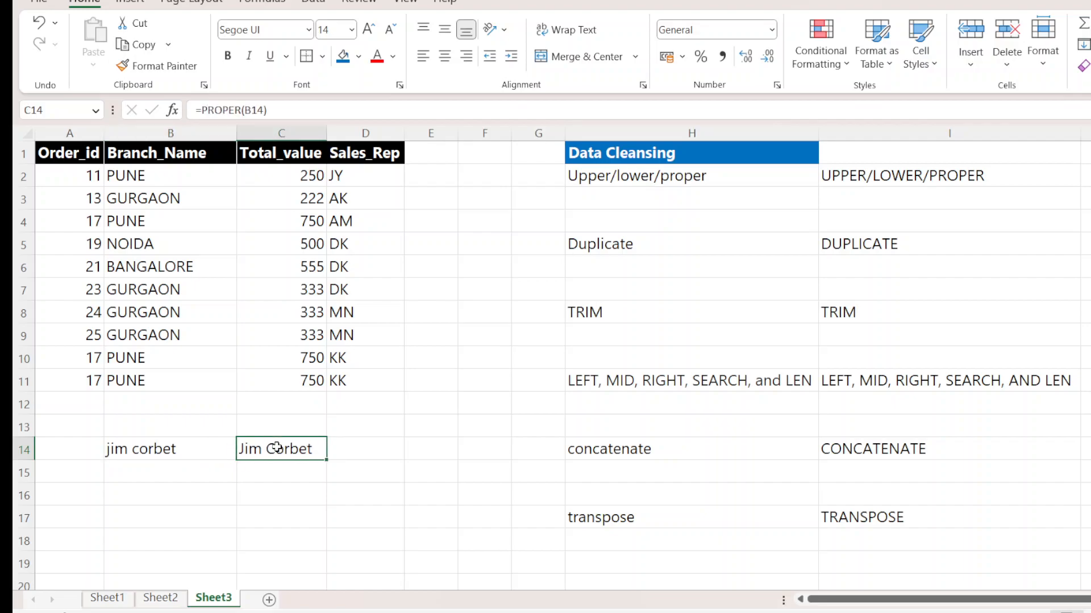
left_click(284, 467)
left_click(281, 457)
left_click(609, 181)
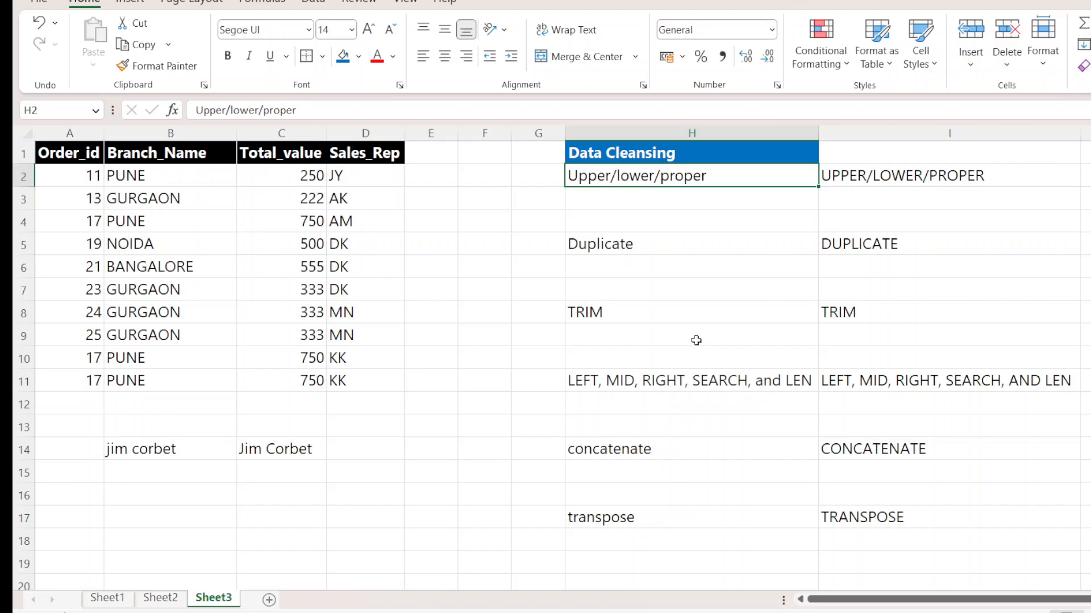
left_click(625, 247)
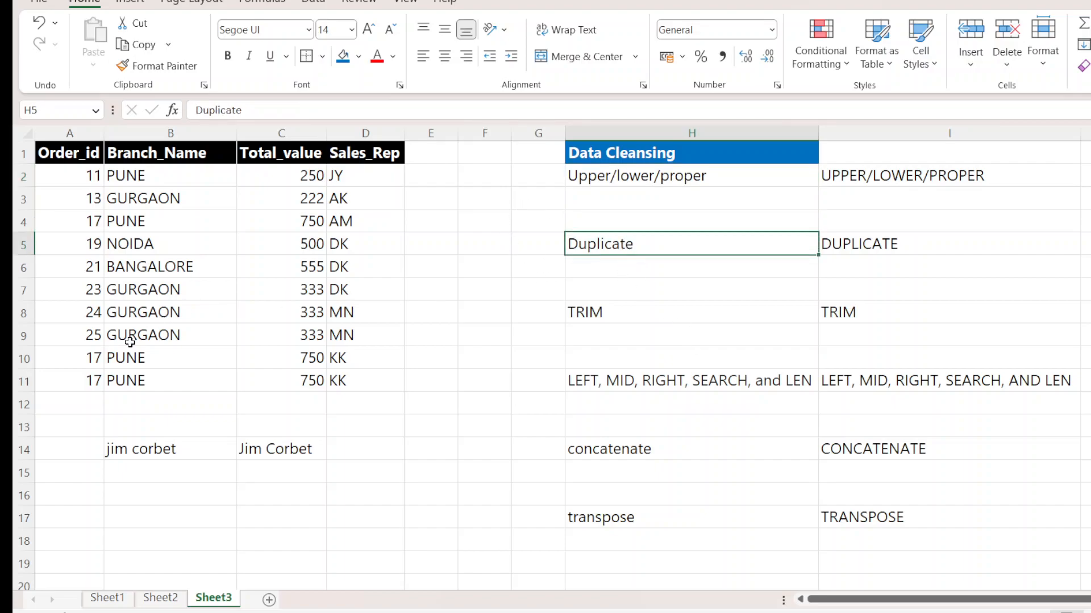
Remove duplicate rows from the order data in A2:D11, comparing Order_id, Branch_Name, Total_value and Sales_Rep.
left_click_drag(90, 353, 360, 378)
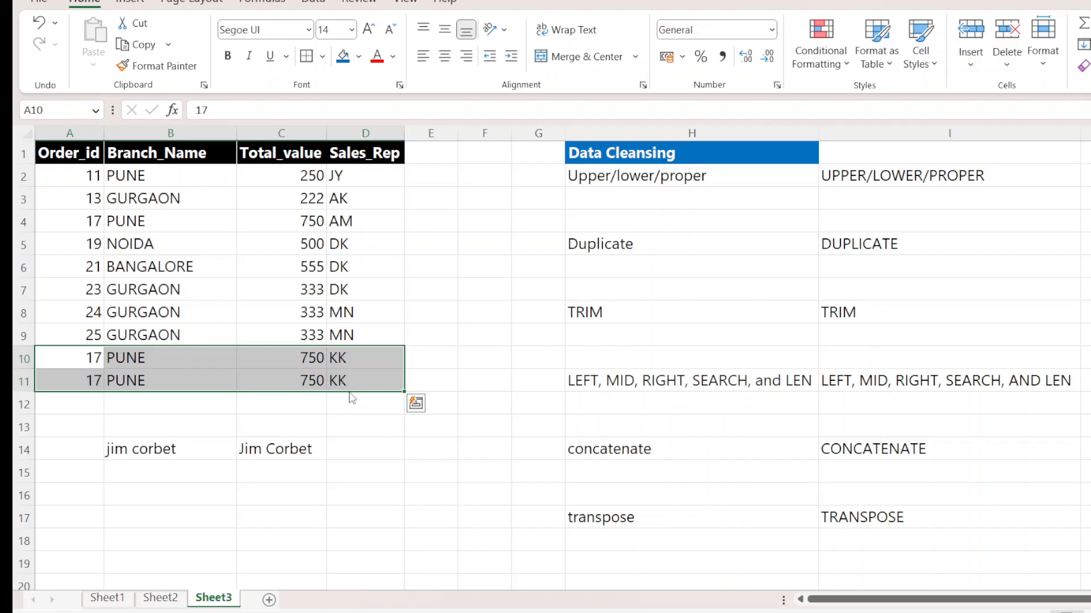
left_click(364, 424)
left_click_drag(377, 390, 46, 182)
left_click(311, 2)
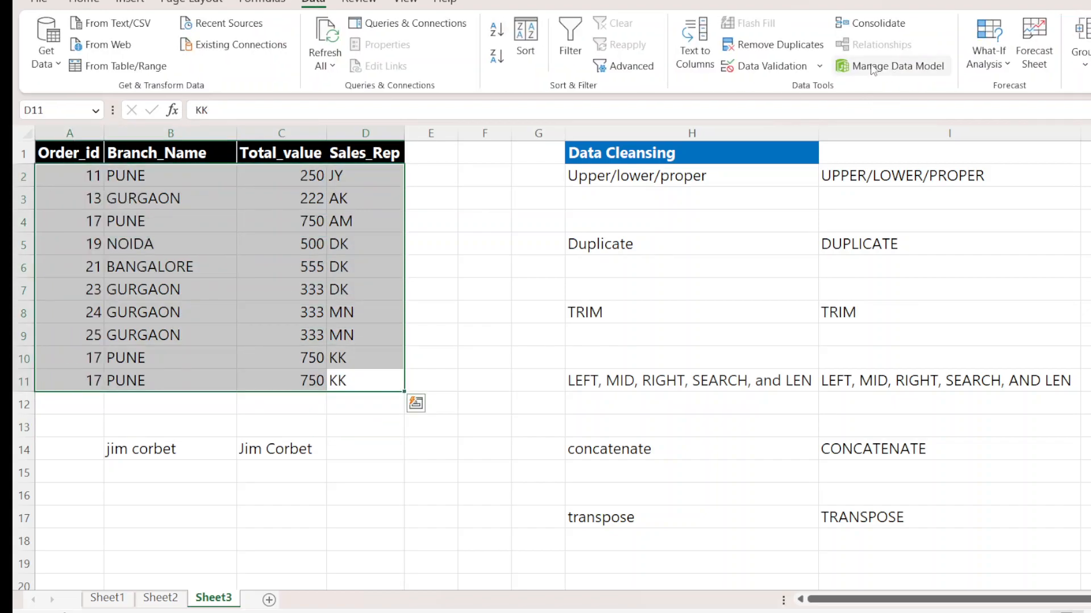
left_click(798, 56)
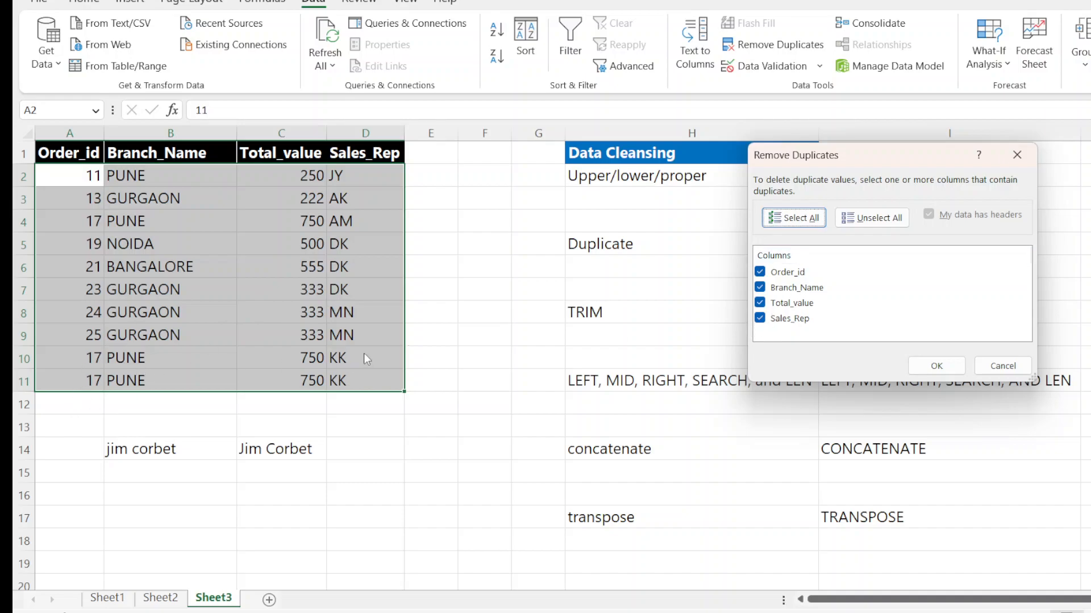
left_click(928, 368)
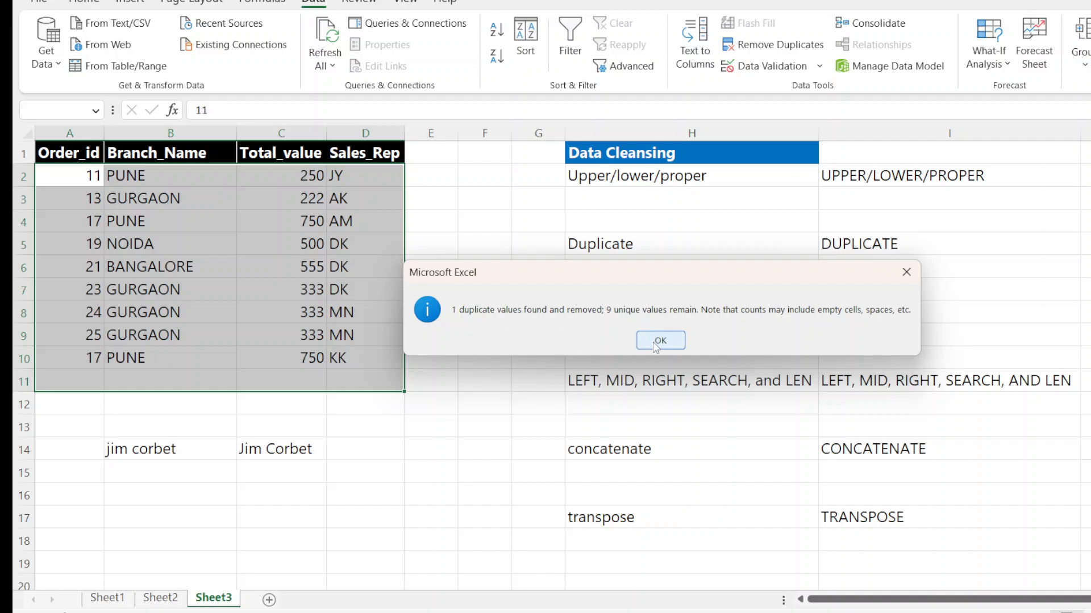
left_click(657, 343)
left_click(662, 253)
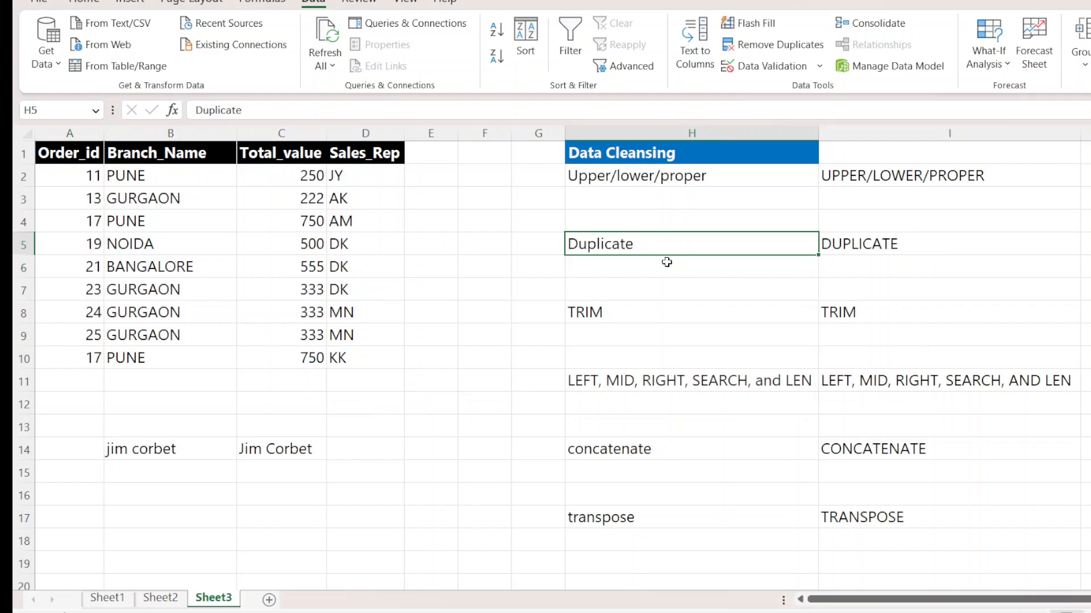
Strip the extra spaces from the Sales_Rep entry in D8 with the formula =TRIM(D8) in cell E8.
left_click(659, 310)
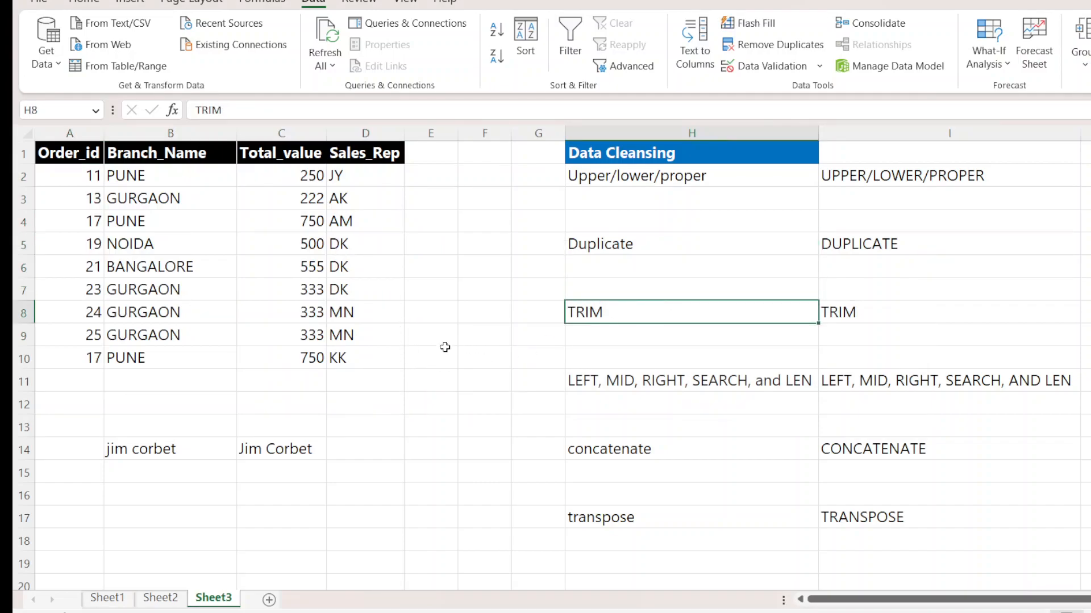
double_click(371, 315)
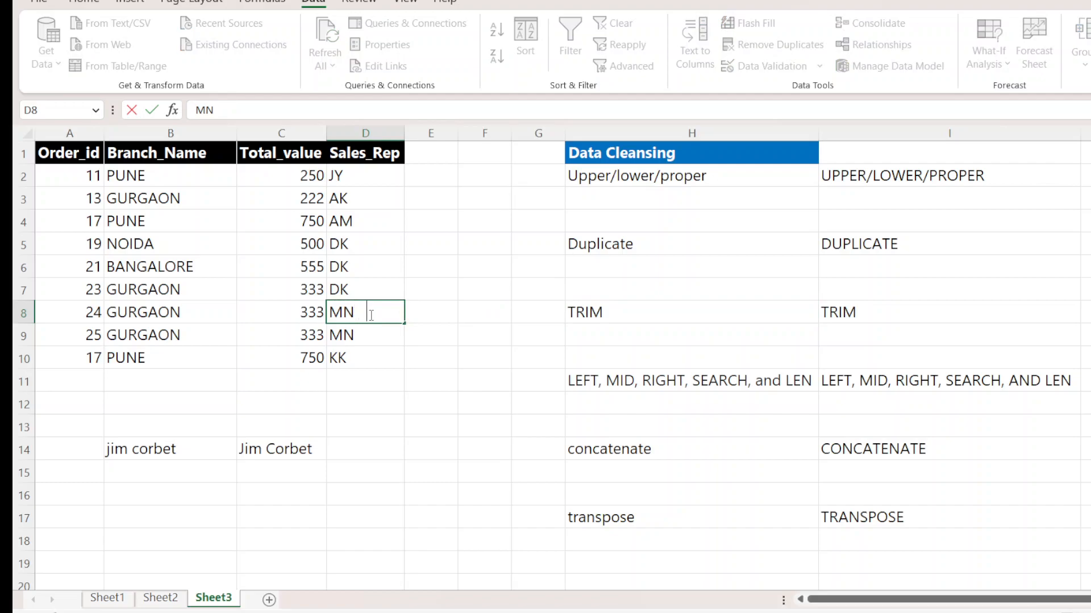
left_click(439, 311)
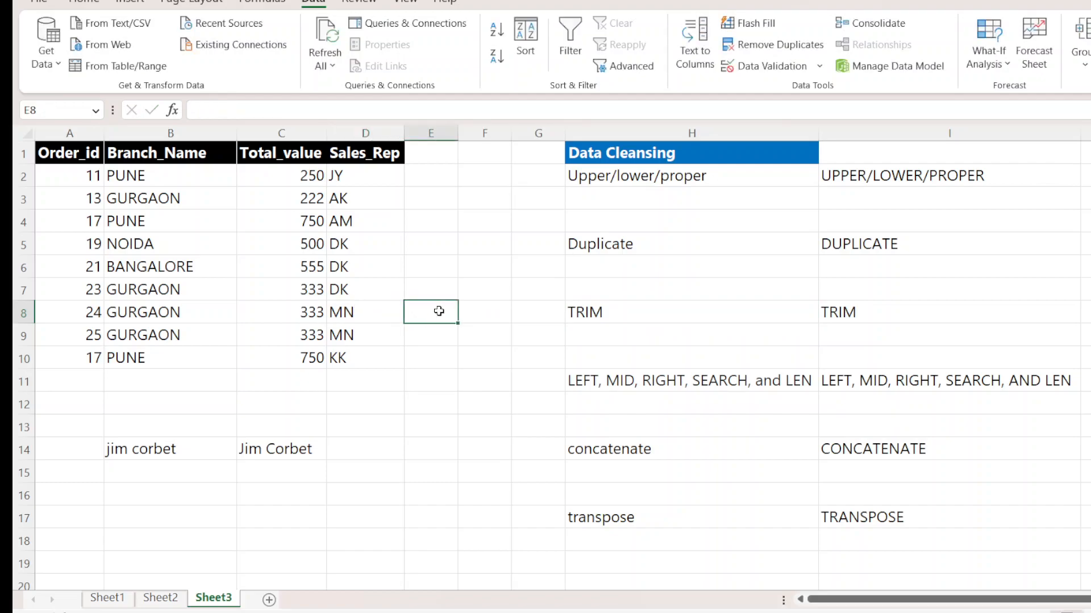
type("=trim")
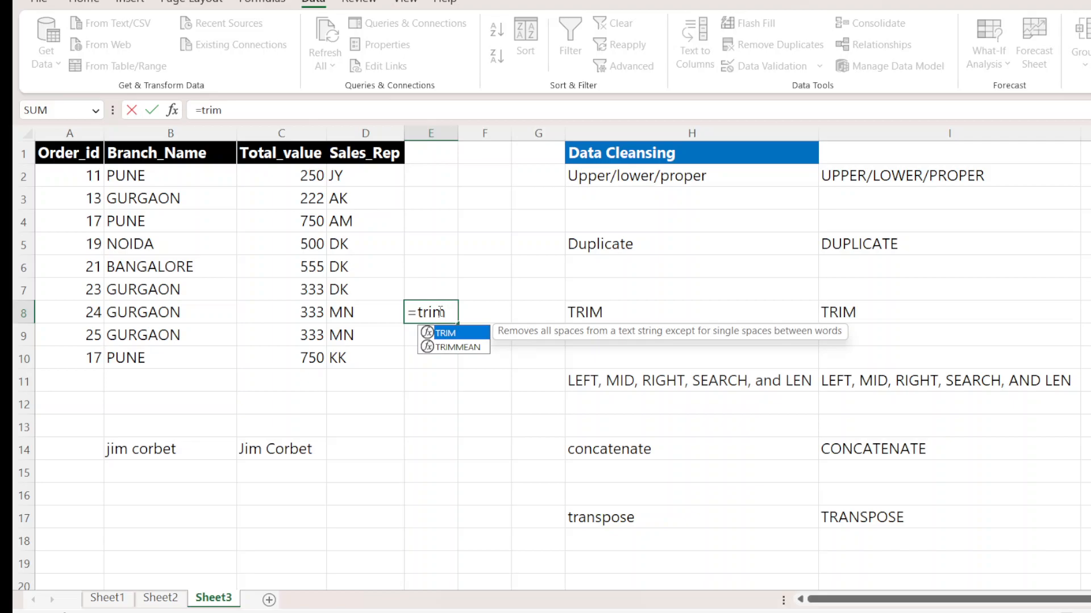
type("(")
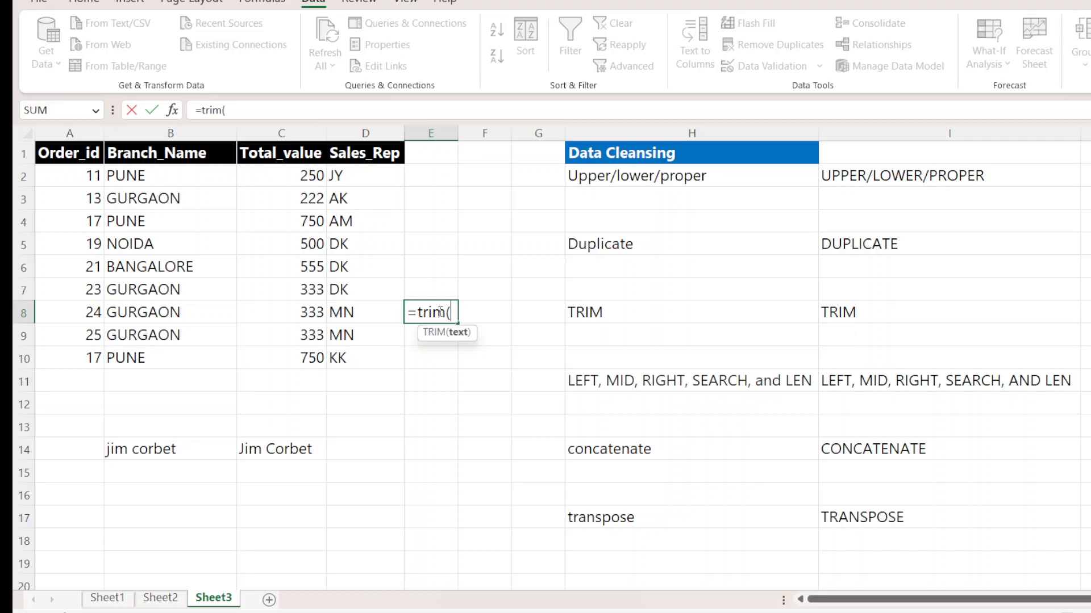
left_click(380, 310)
type(")")
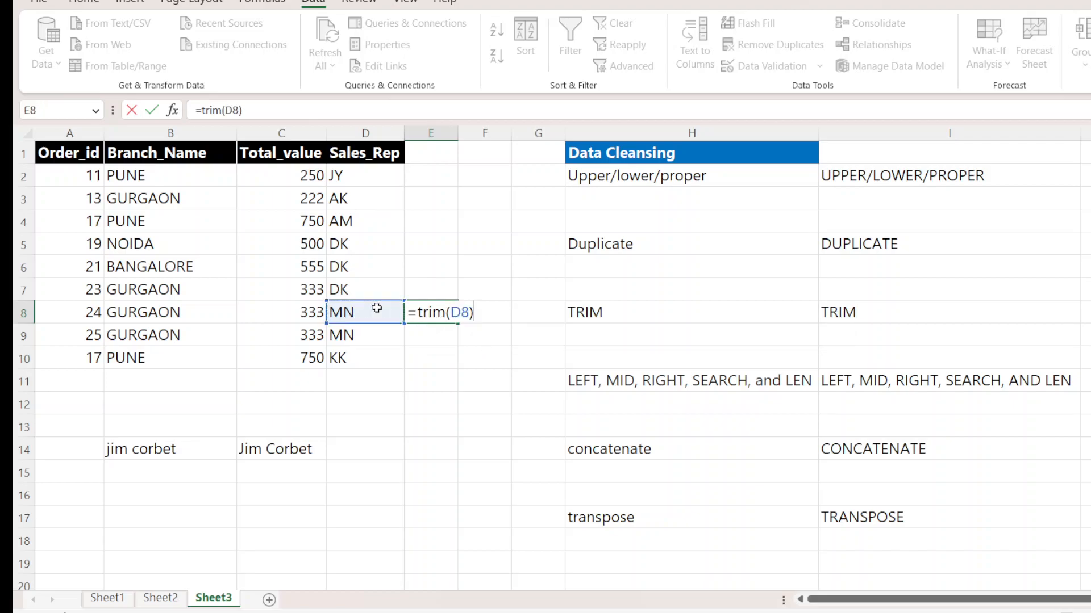
key("Return")
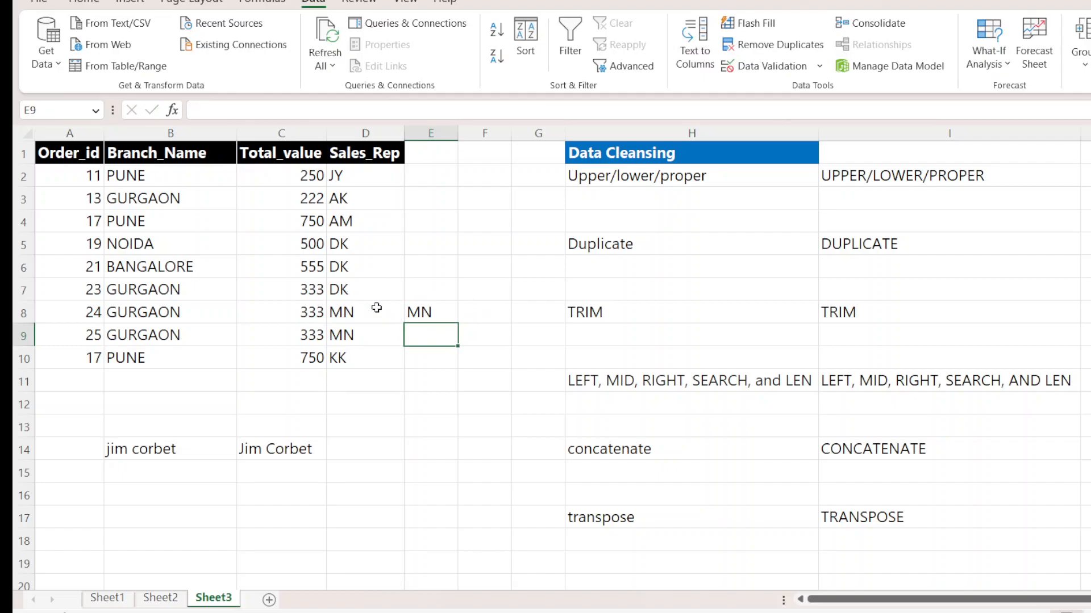
Replace the TRIM formula in E8 with its plain value and compare its trailing spaces with those in D8.
double_click(449, 310)
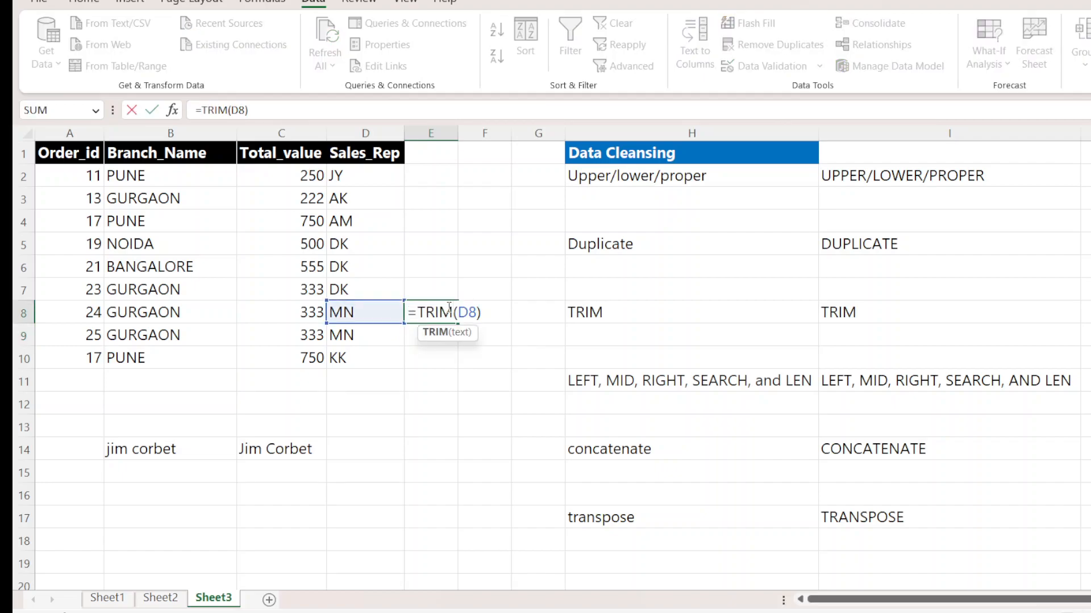
key("Return")
double_click(443, 310)
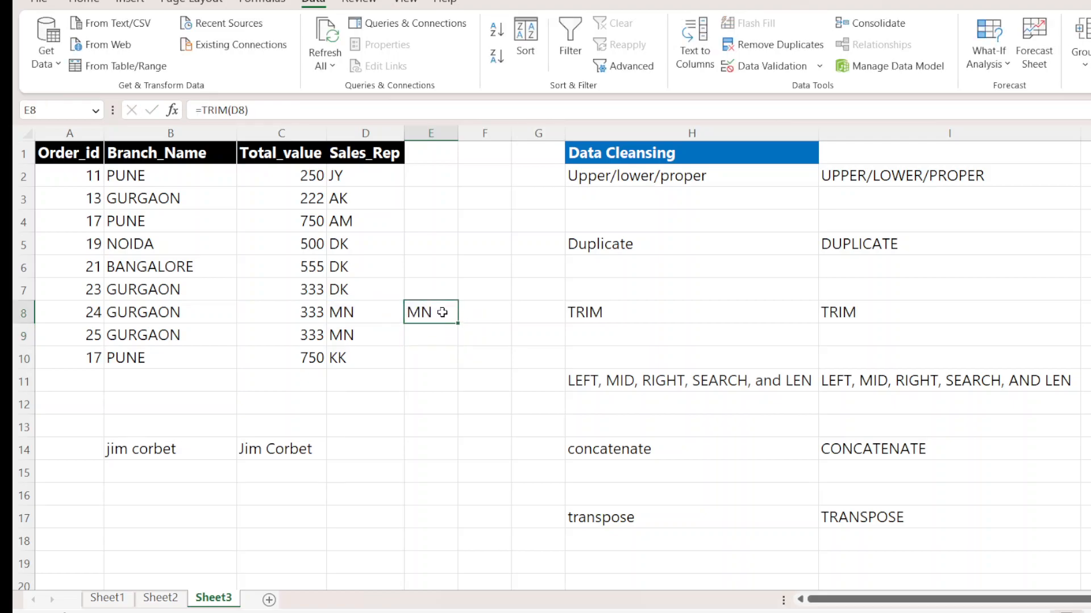
key("Escape")
key("ctrl+c")
right_click(442, 312)
left_click(505, 234)
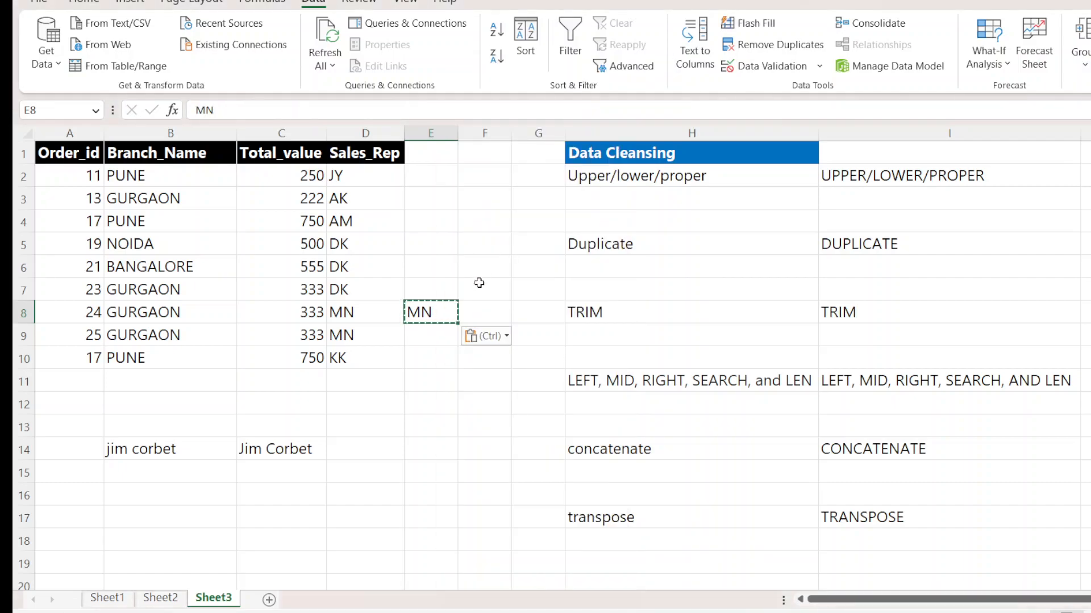
key("Escape")
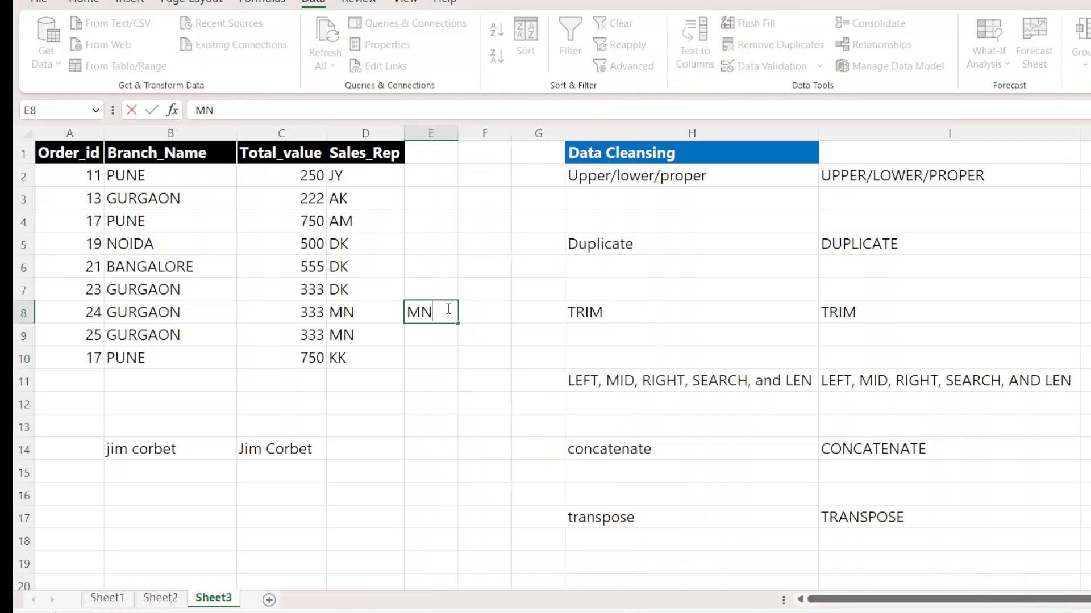
double_click(388, 311)
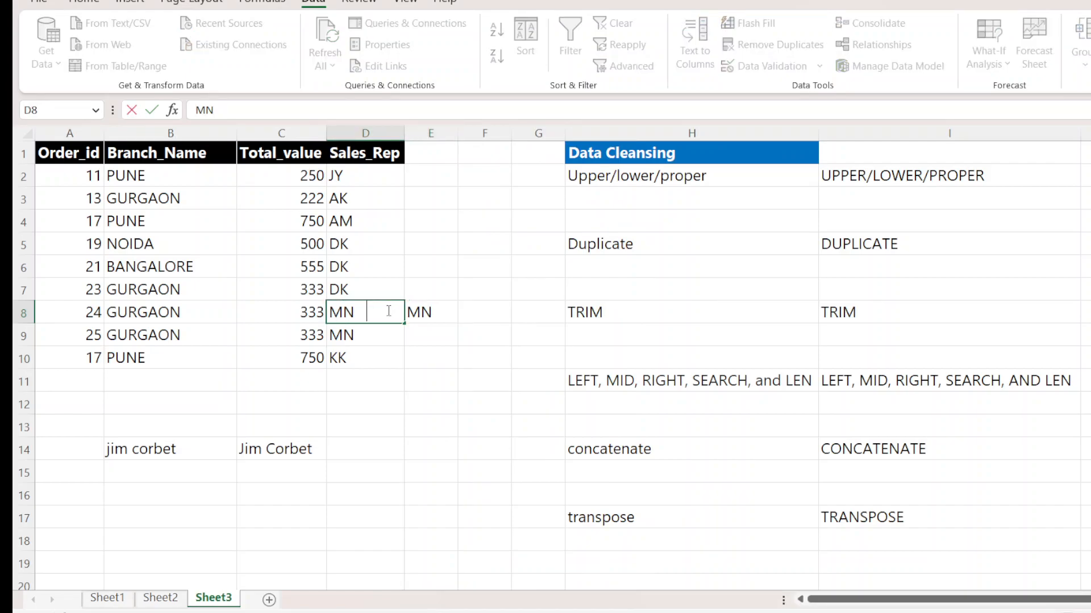
left_click(435, 309)
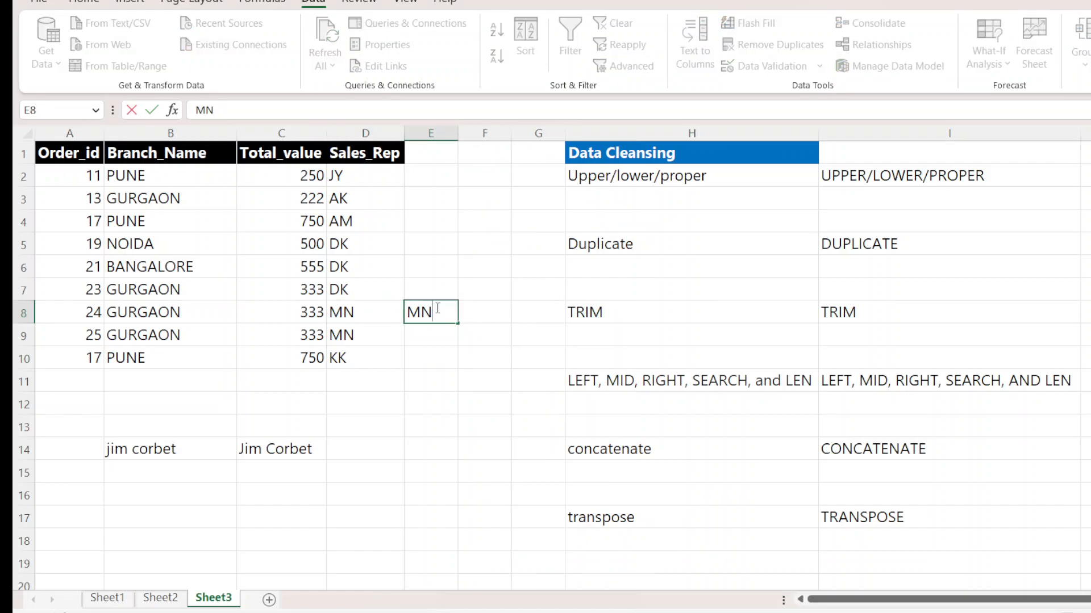
left_click(467, 372)
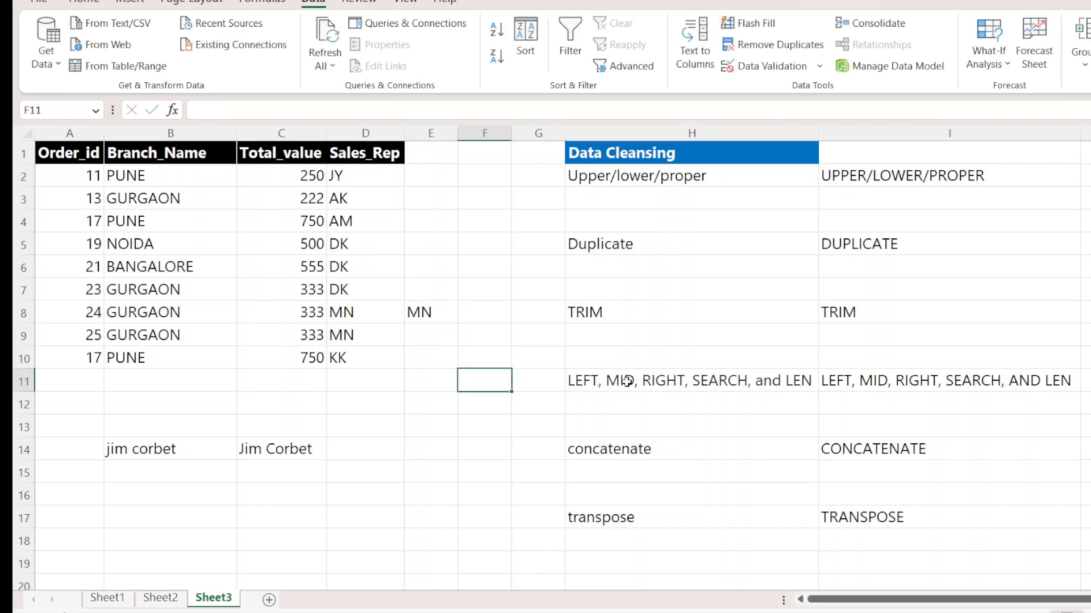
Extract the first three characters of the sample name with the formula =LEFT(B14,3) in cell D14.
left_click(677, 389)
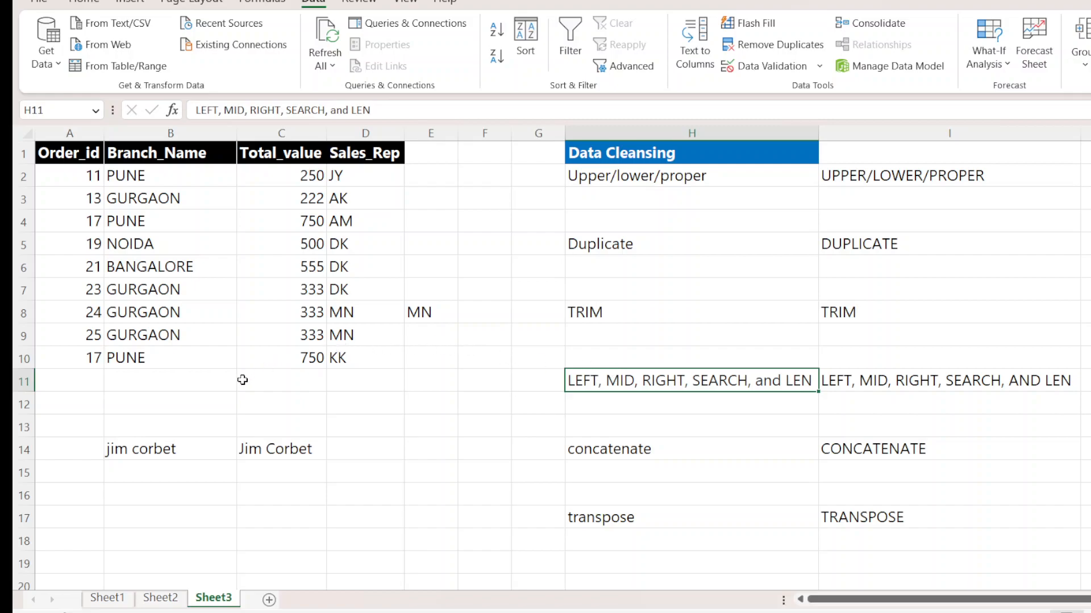
left_click(353, 453)
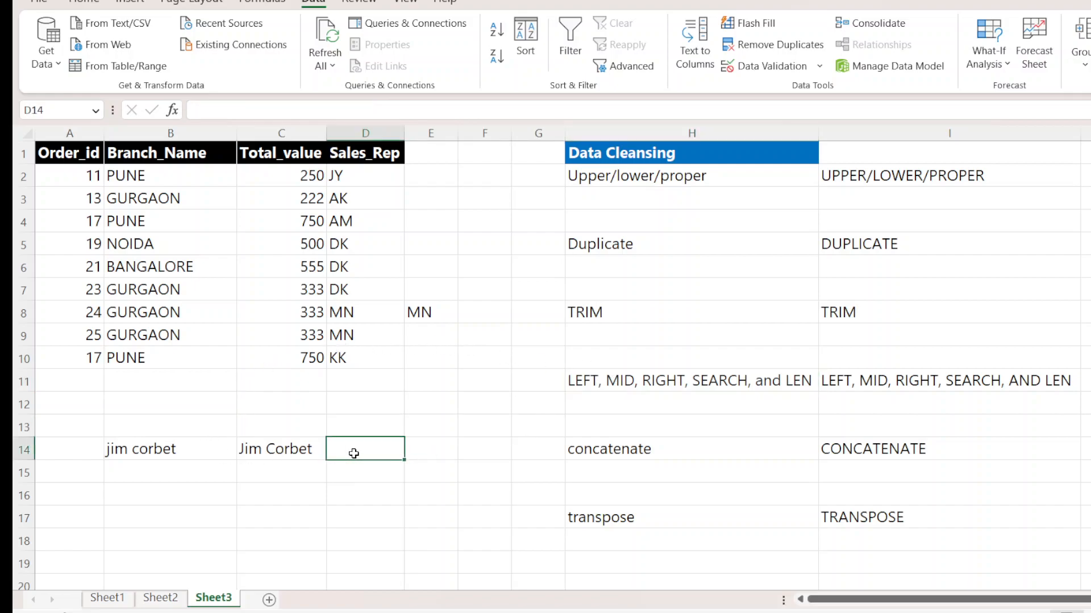
type("=left(")
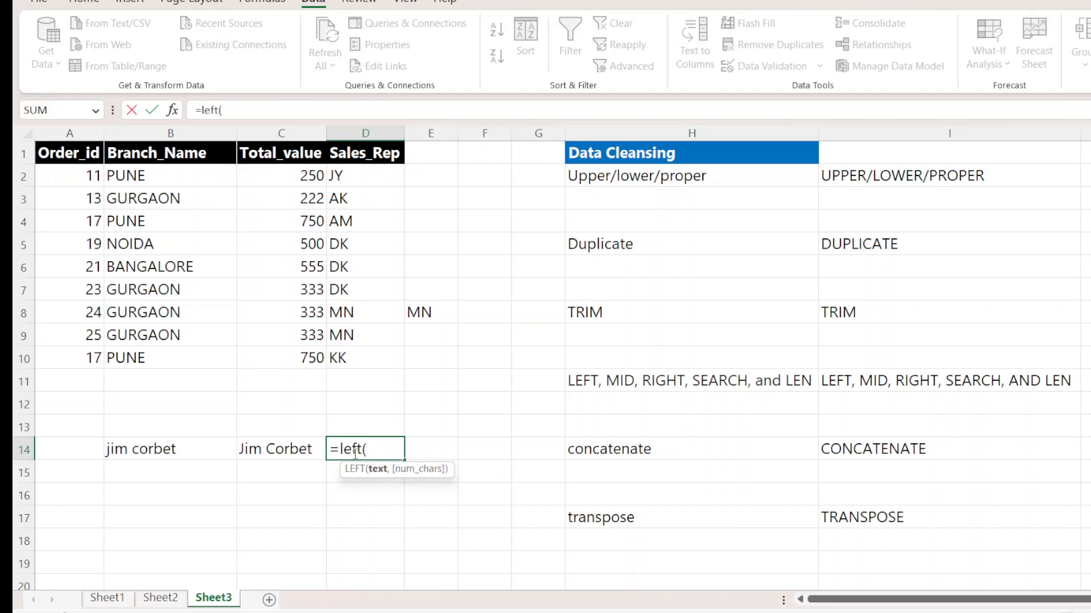
left_click(161, 453)
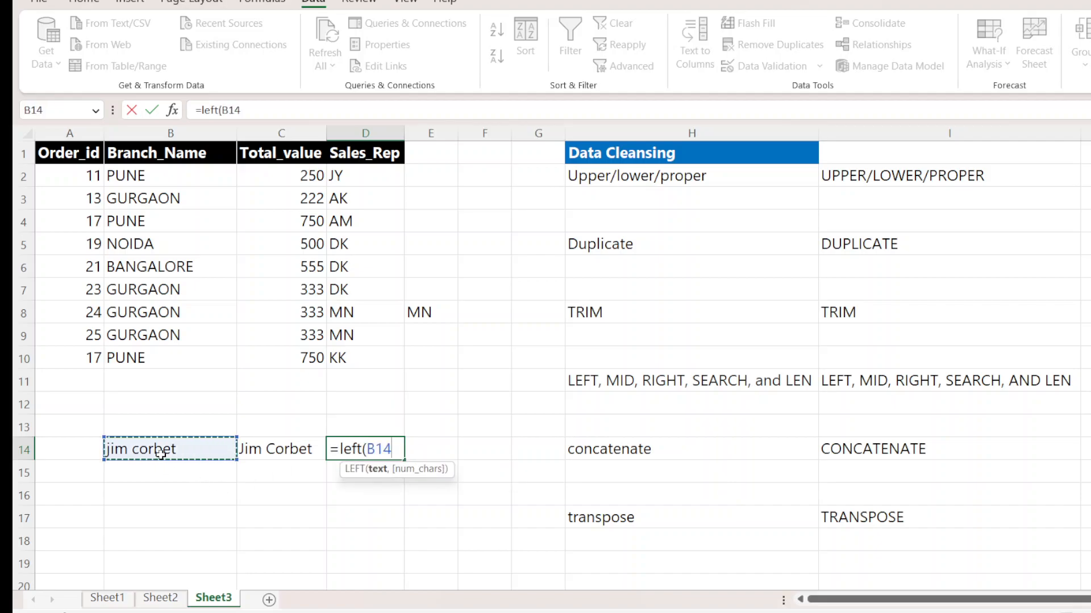
type(",3)")
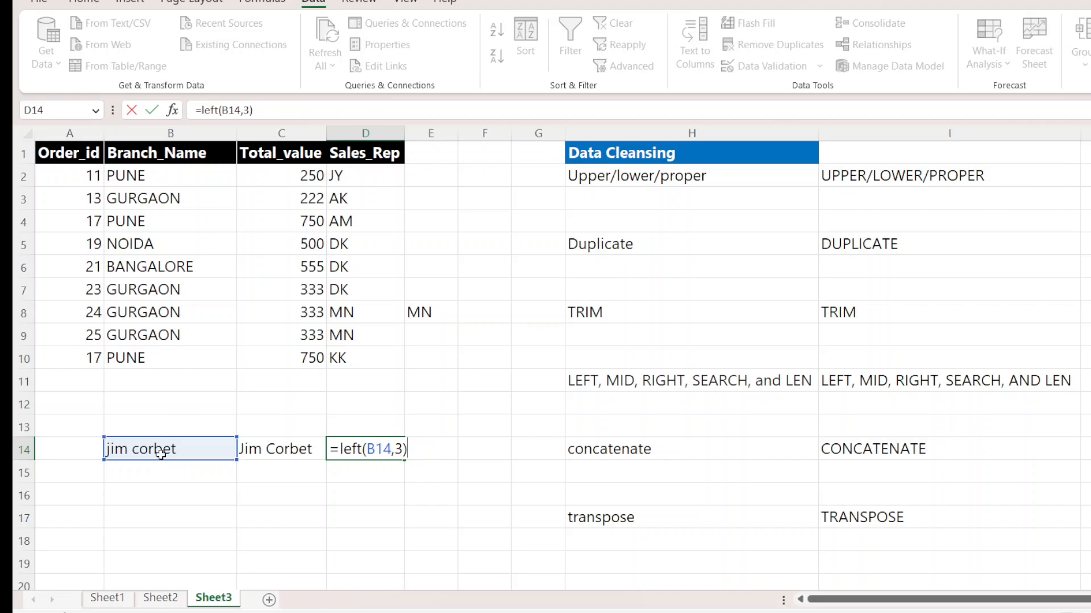
key("Return")
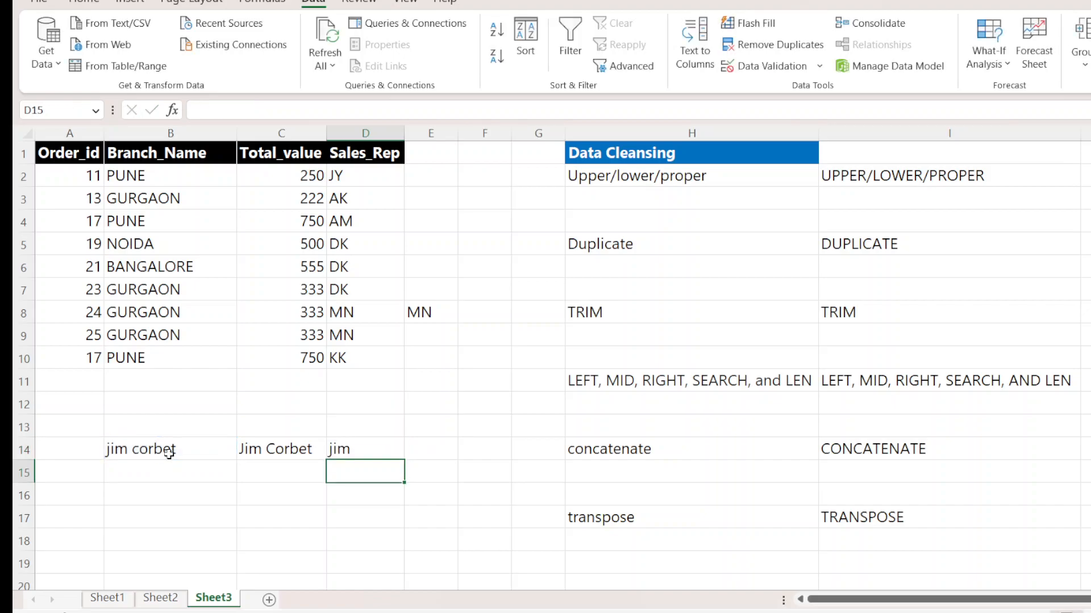
double_click(362, 448)
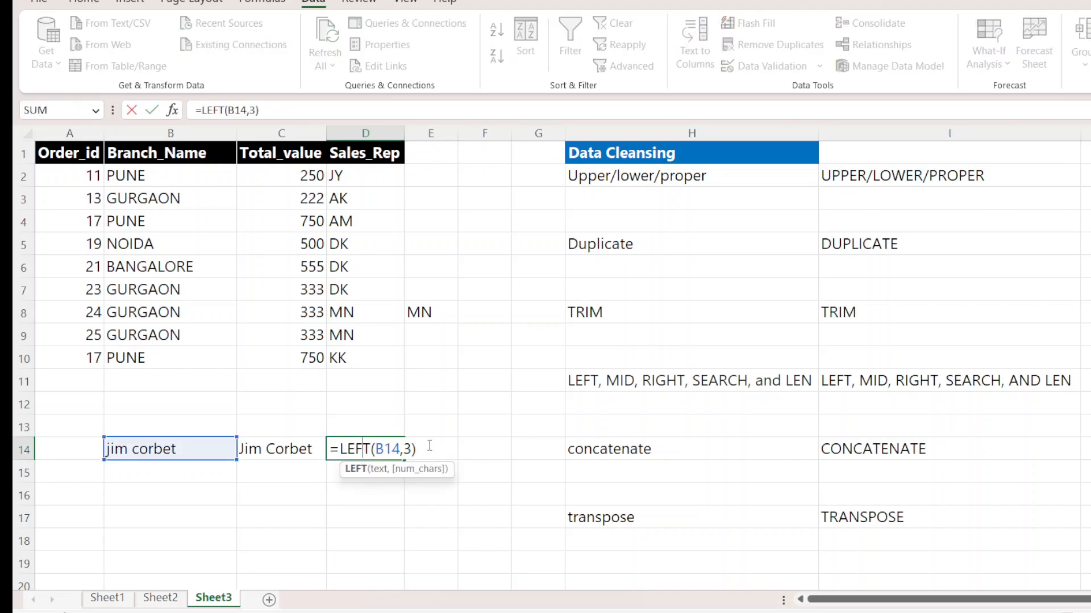
Extract the last six characters of the sample name with =RIGHT(B14,6) in E14 and compare it with the LEFT result.
left_click(437, 442)
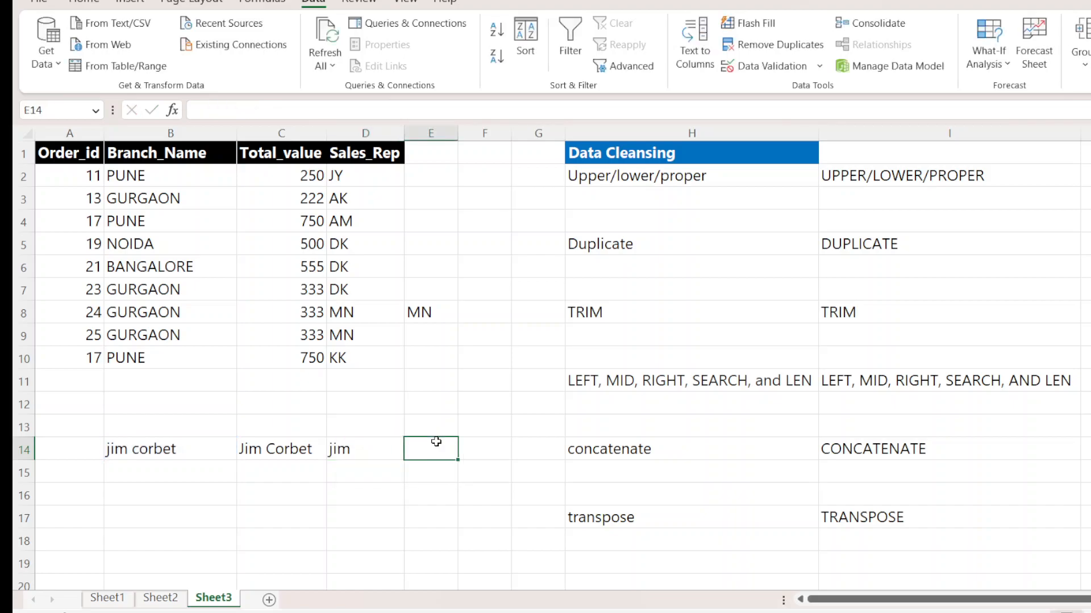
type("=right(")
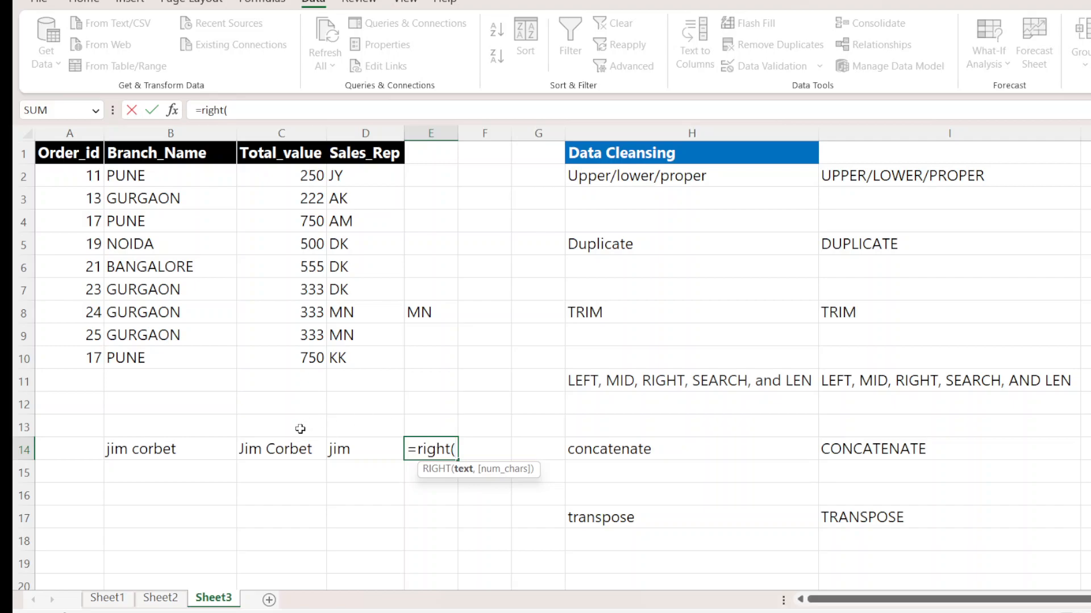
left_click(213, 448)
type(",")
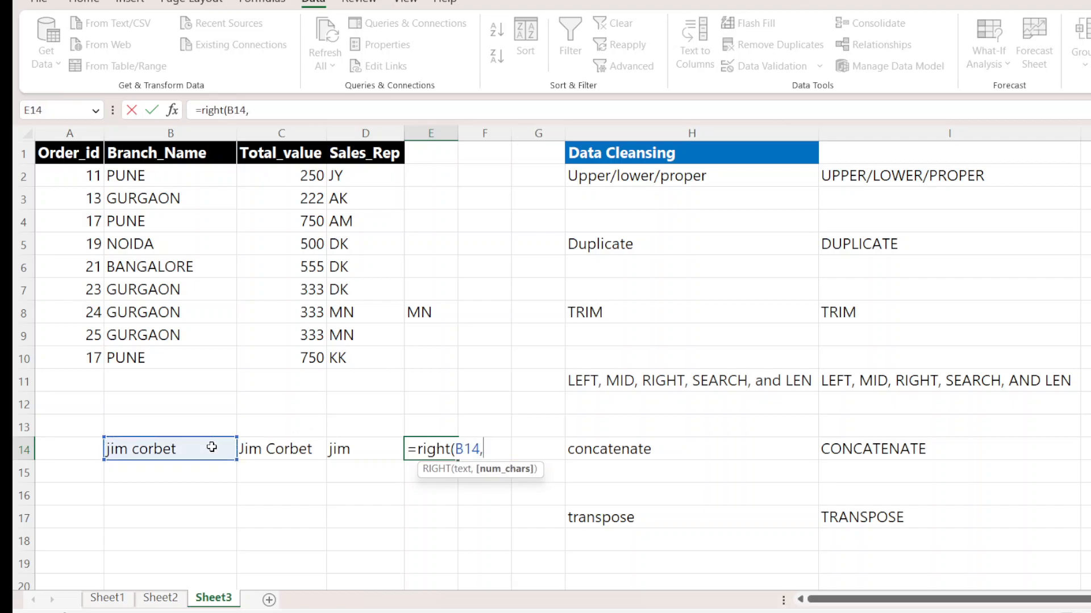
type("6)")
key("Return")
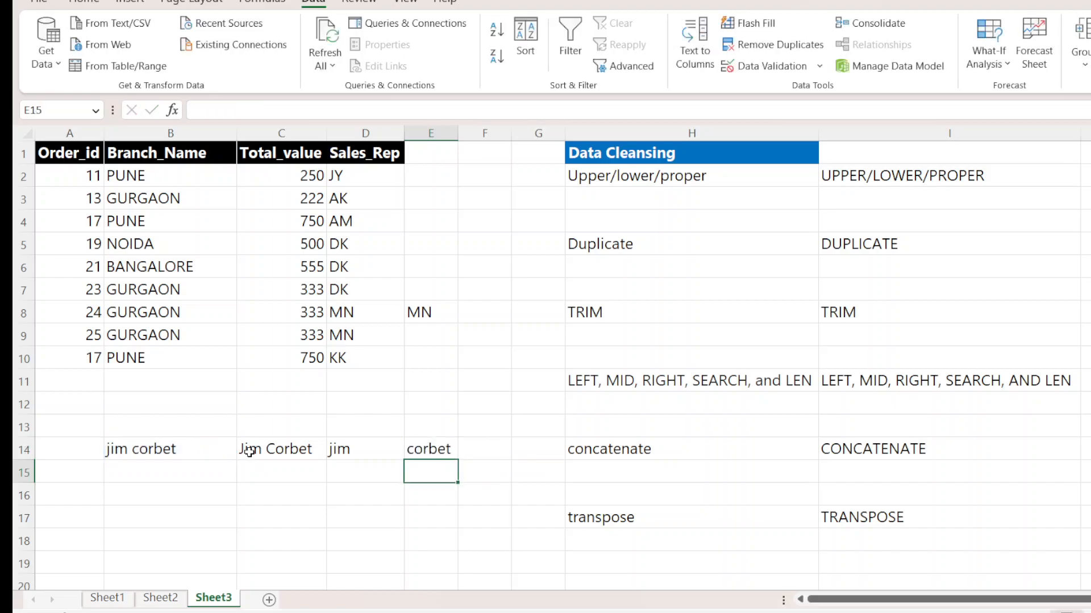
left_click(173, 452)
left_click(399, 453)
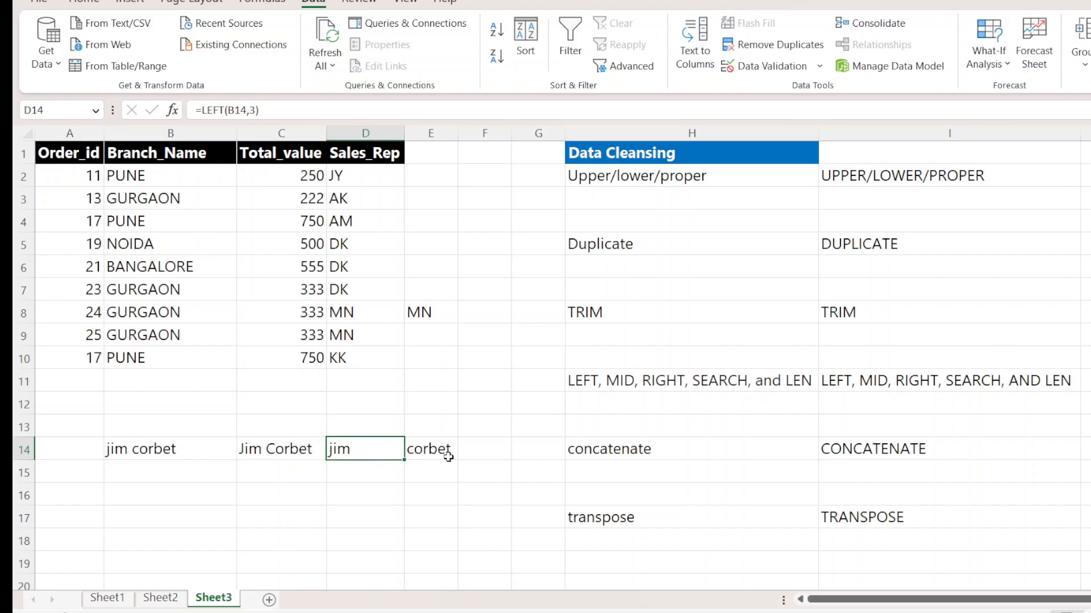
left_click(445, 450)
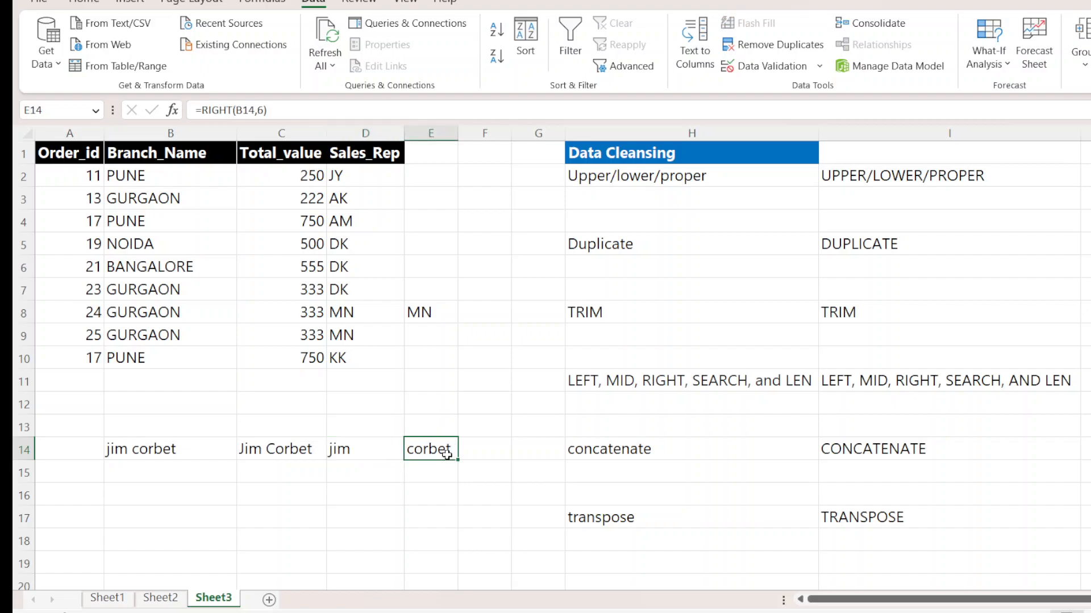
left_click(392, 450)
Extract six characters of the sample name from its fifth position with =MID(B14,5,6) in F14, and review the formula.
left_click(481, 450)
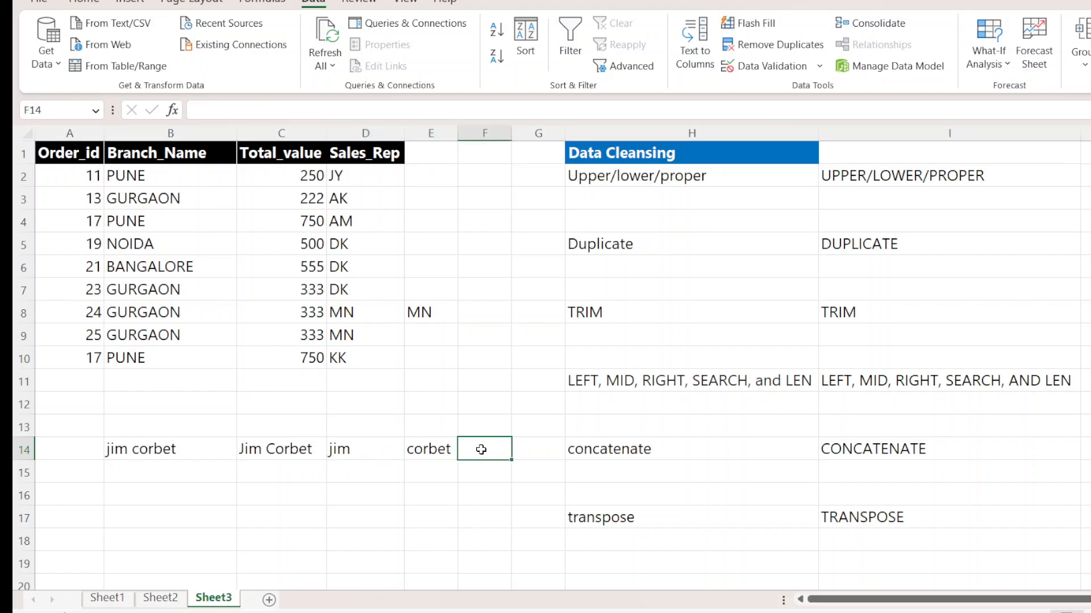
type("=mid")
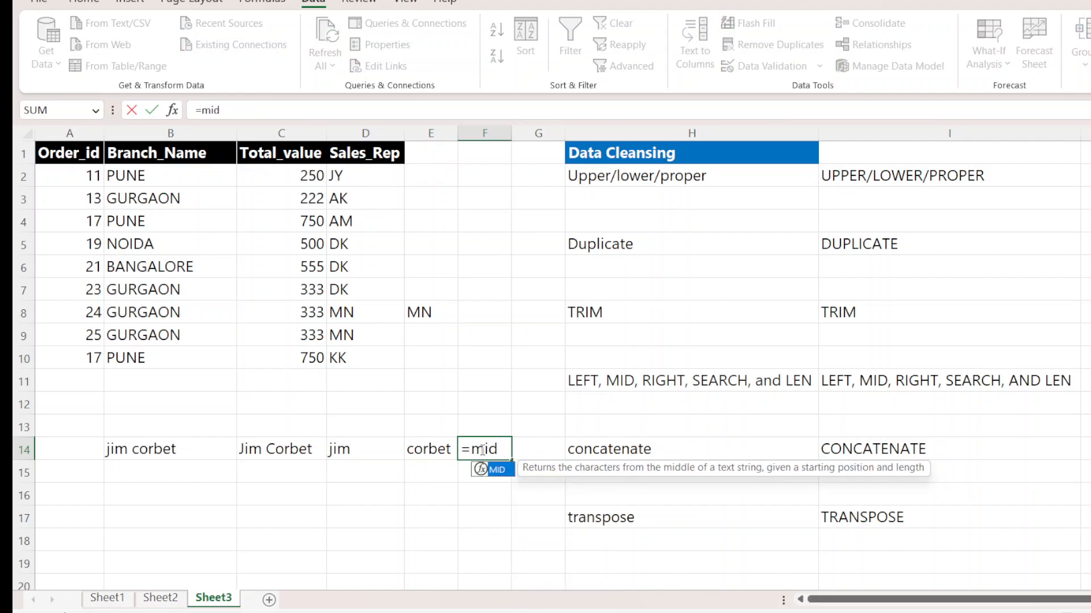
type("(")
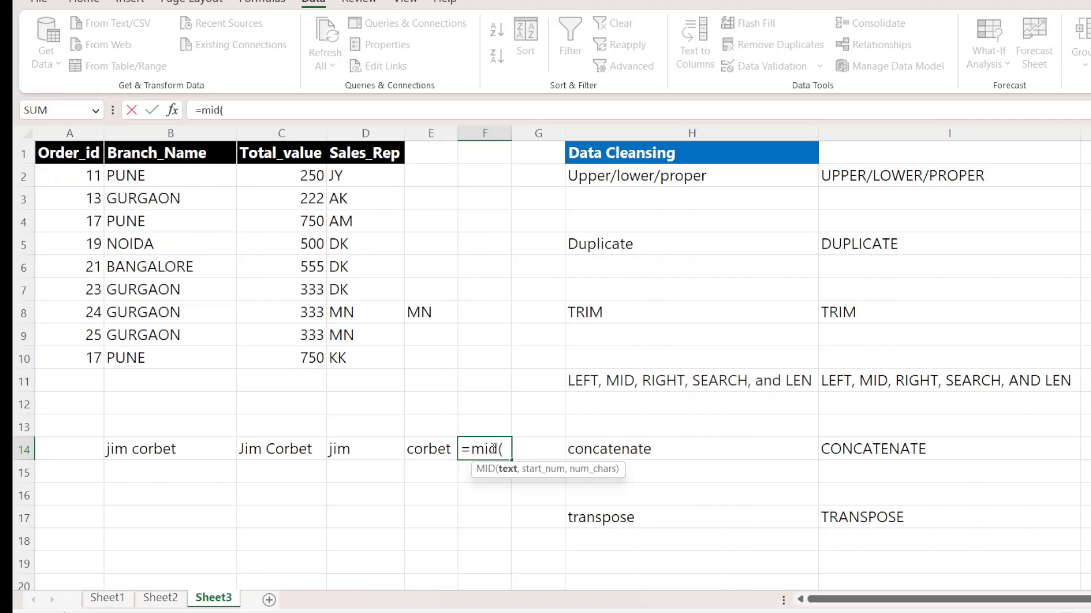
left_click(193, 442)
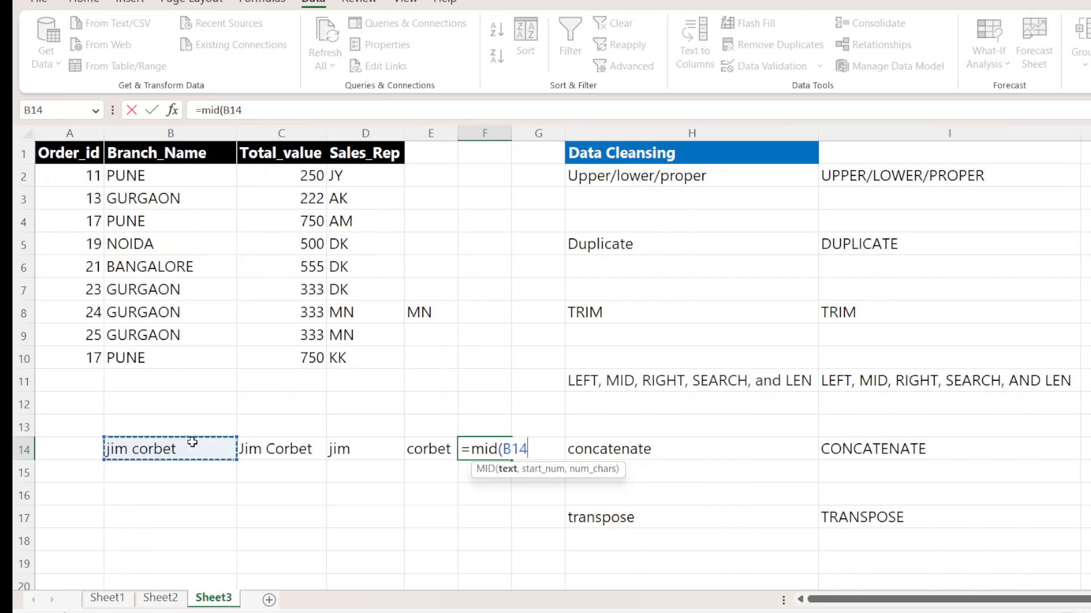
type("5")
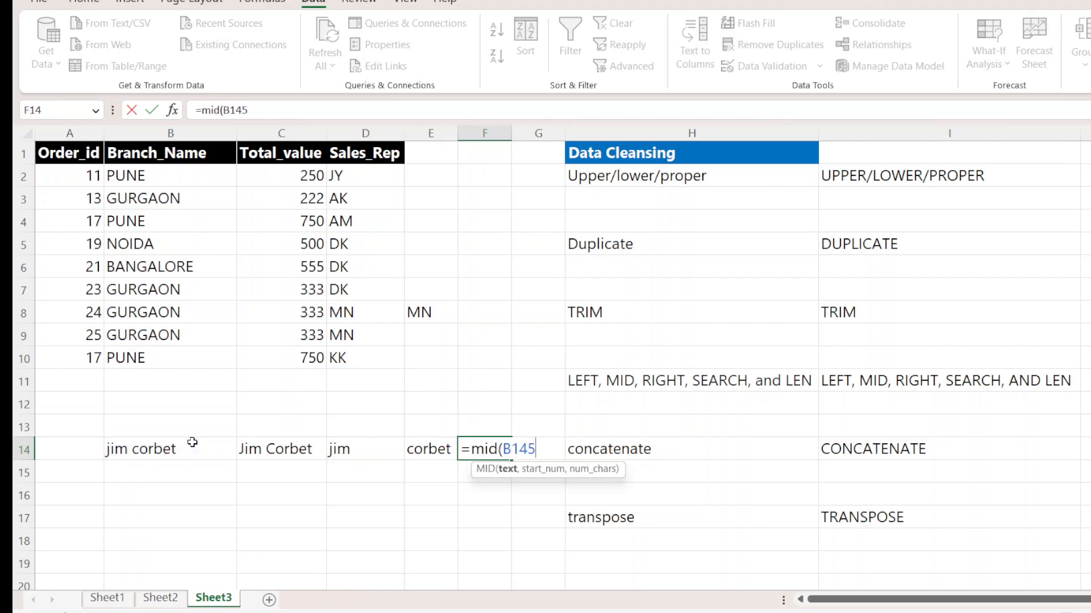
key("BackSpace")
type(",5")
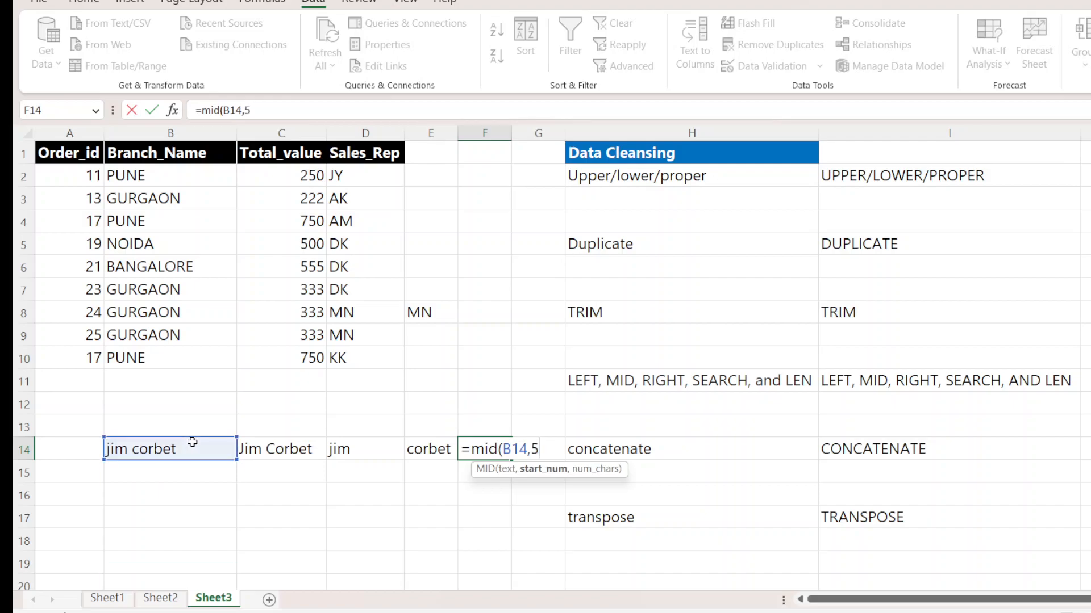
type(",")
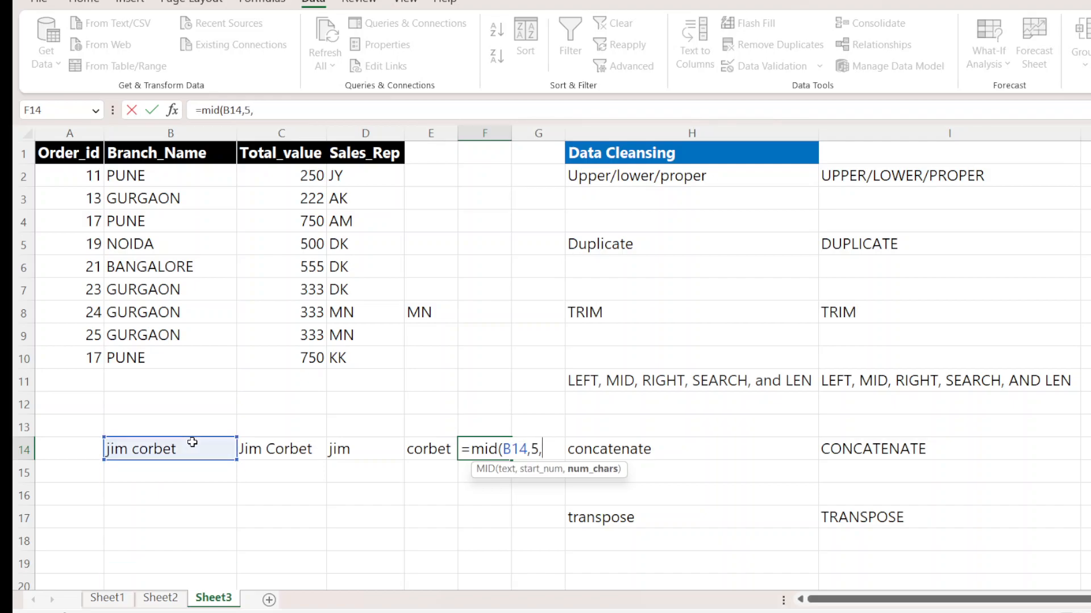
type("6)")
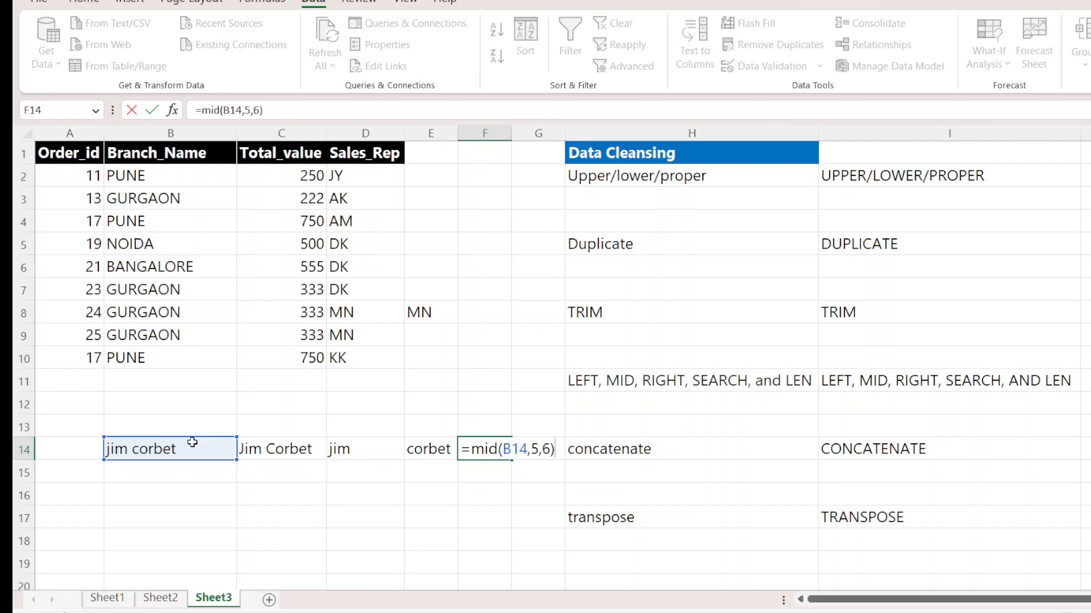
key("Return")
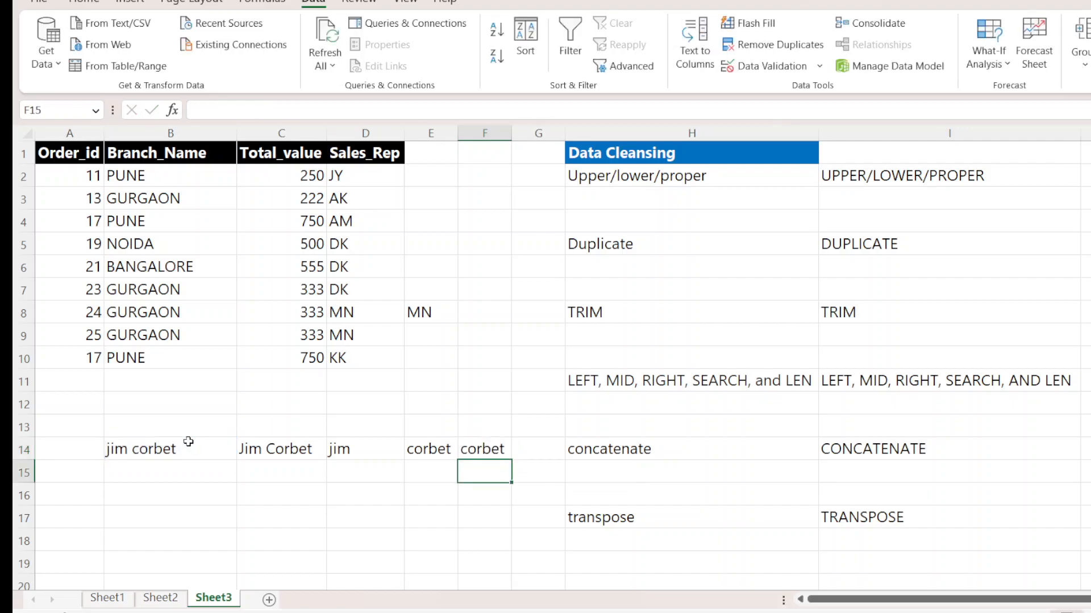
double_click(498, 449)
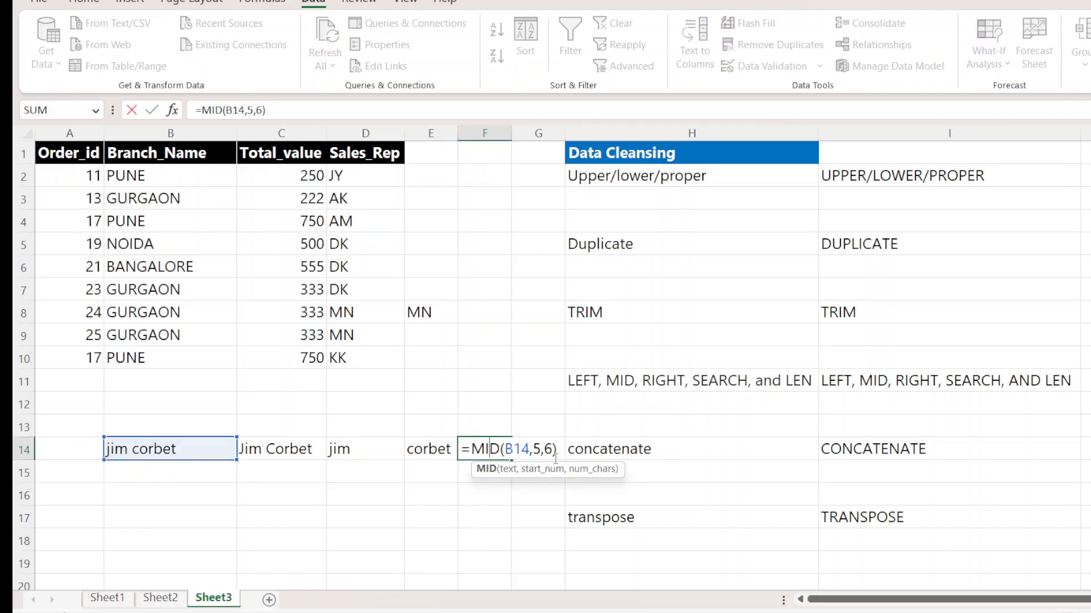
key("Return")
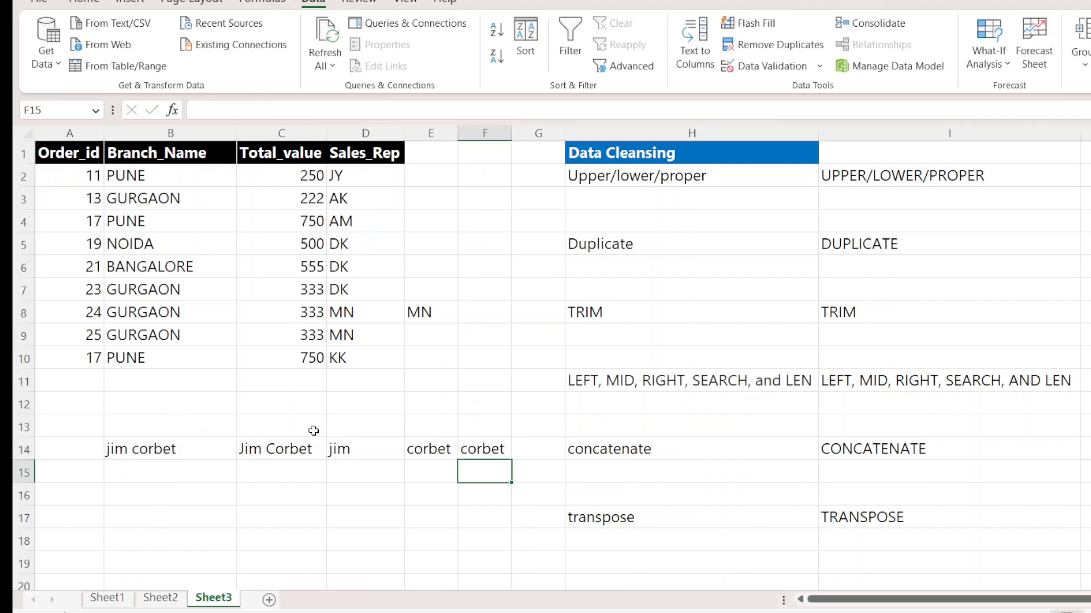
left_click(499, 452)
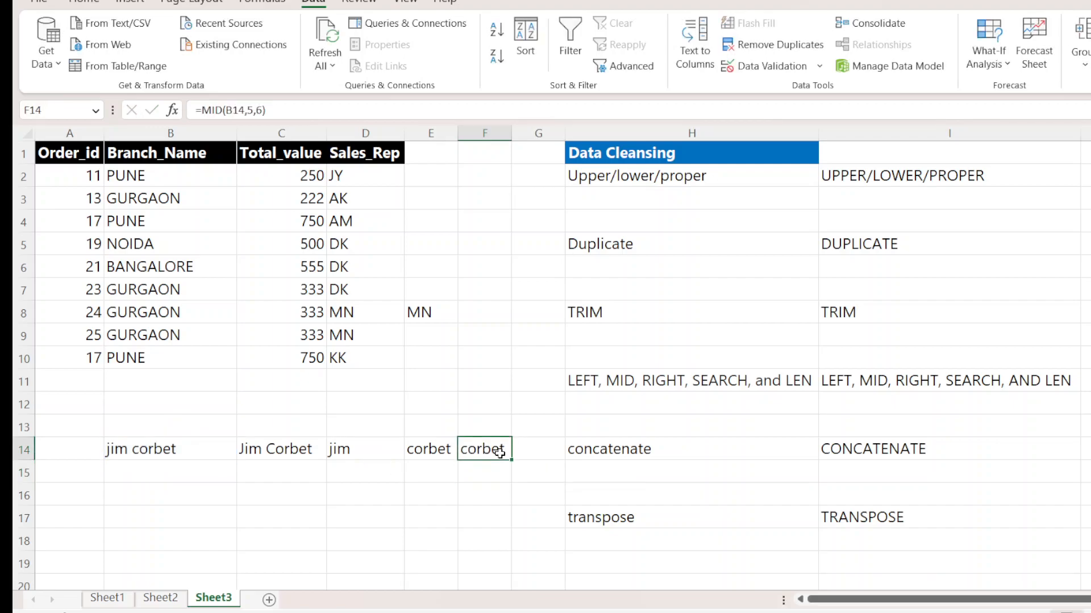
Begin a SEARCH formula in cell G14, beside the MID result.
left_click(449, 469)
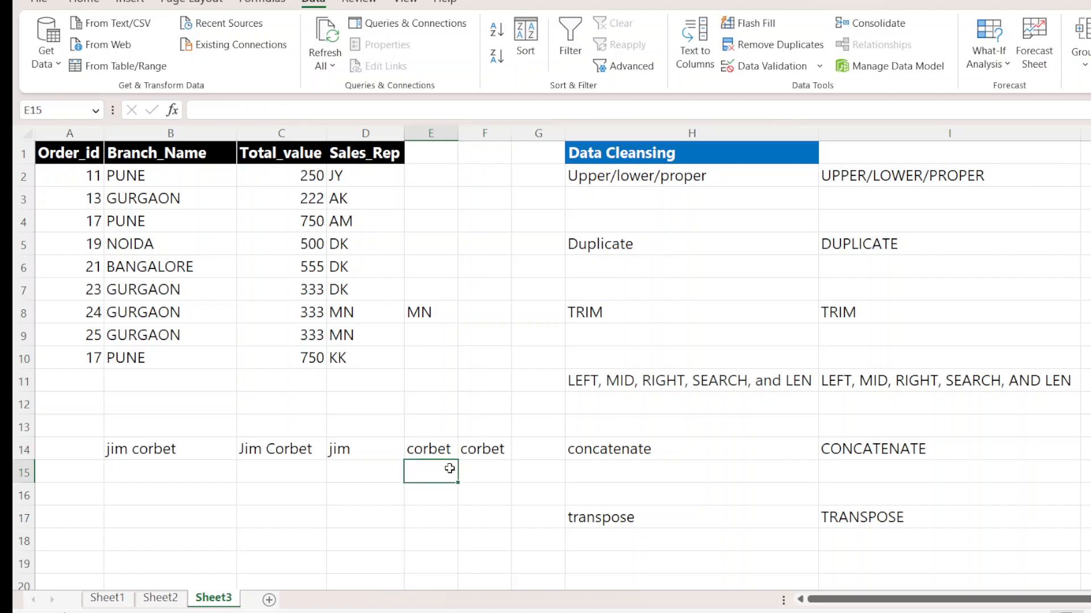
key("Right")
key("Right")
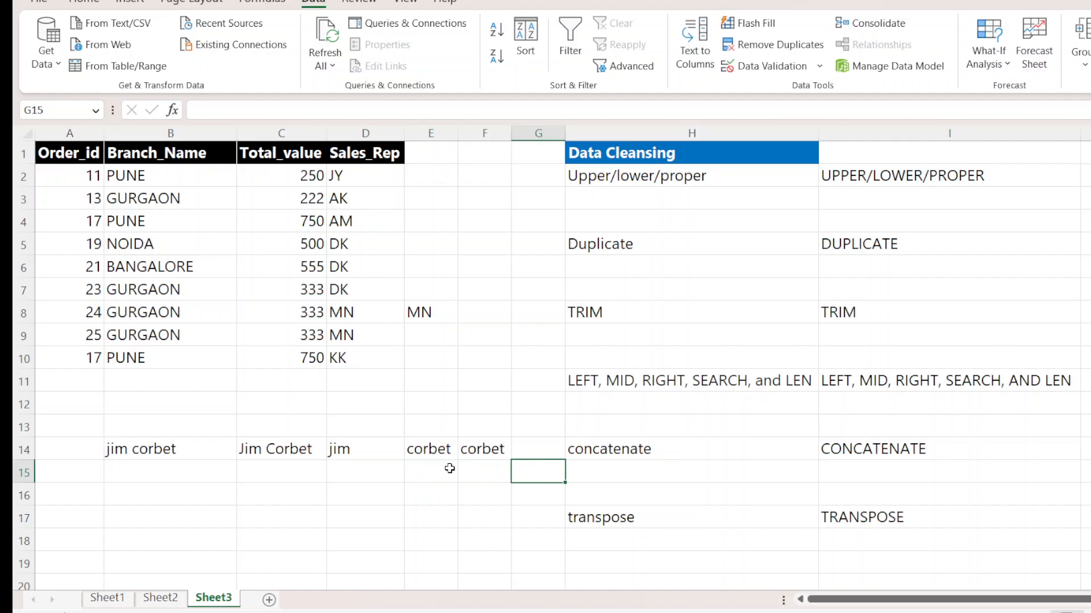
key("Up")
type("=se")
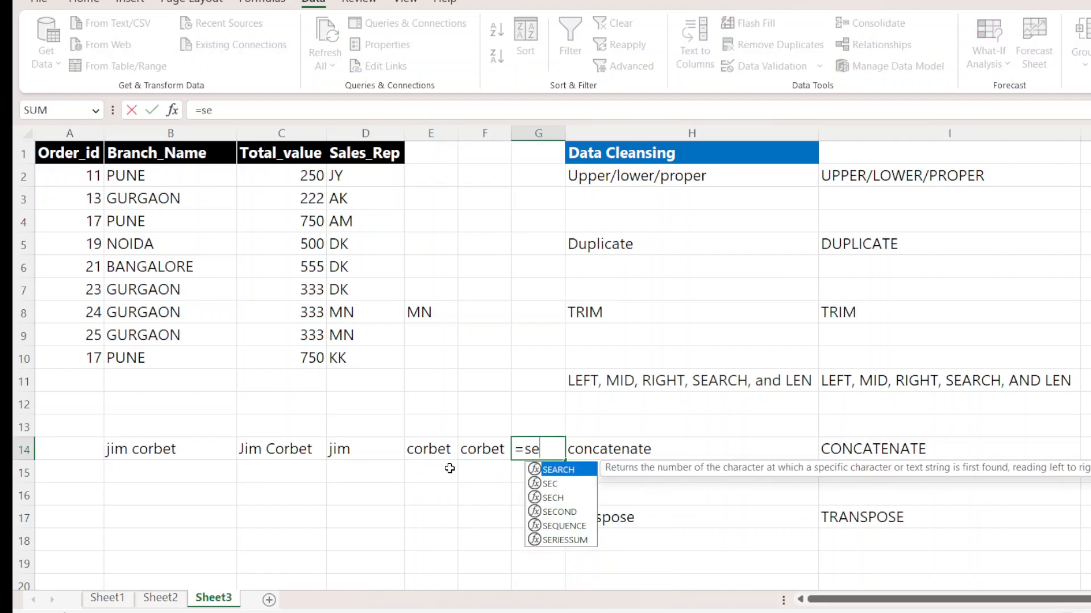
type("arch")
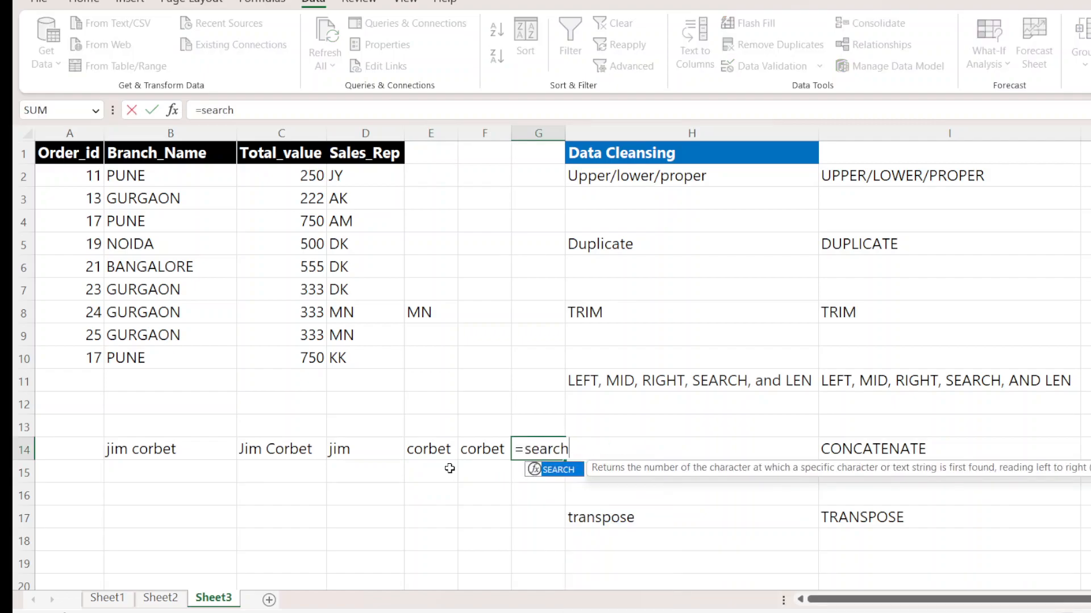
type("(")
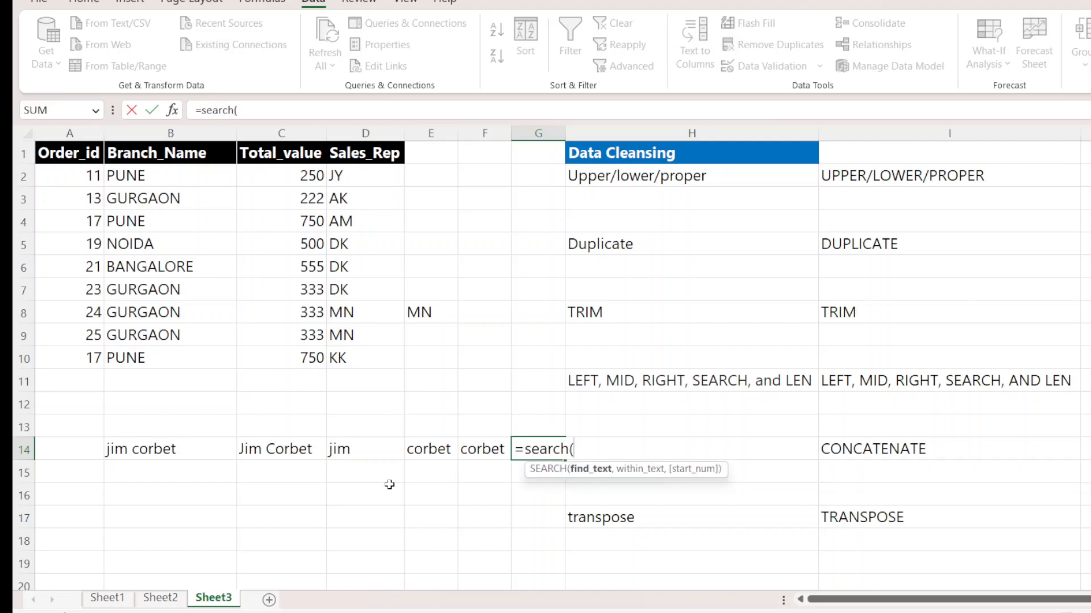
left_click(186, 449)
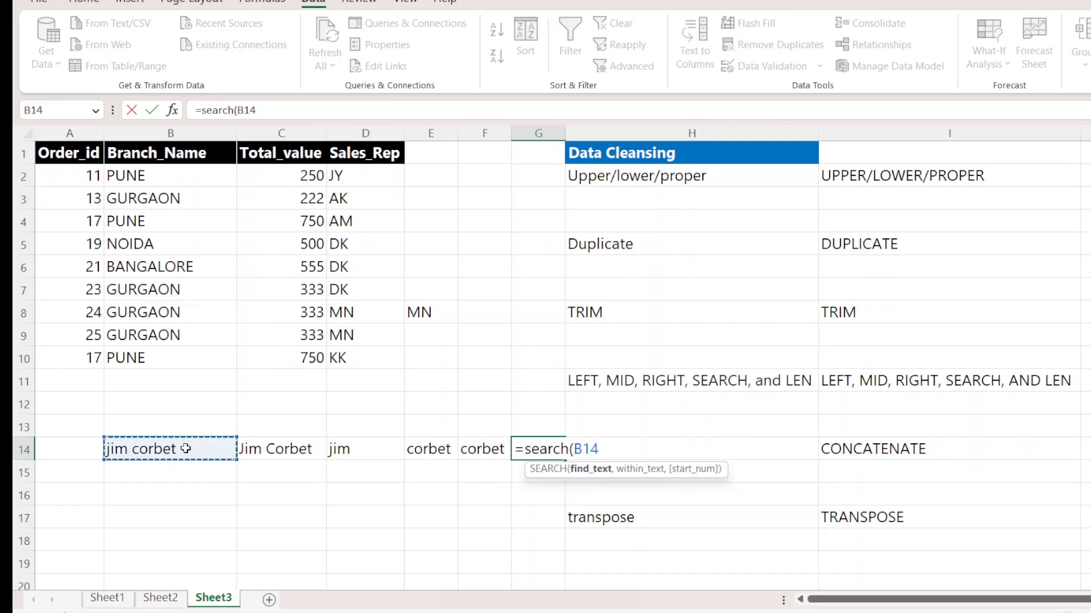
type(",")
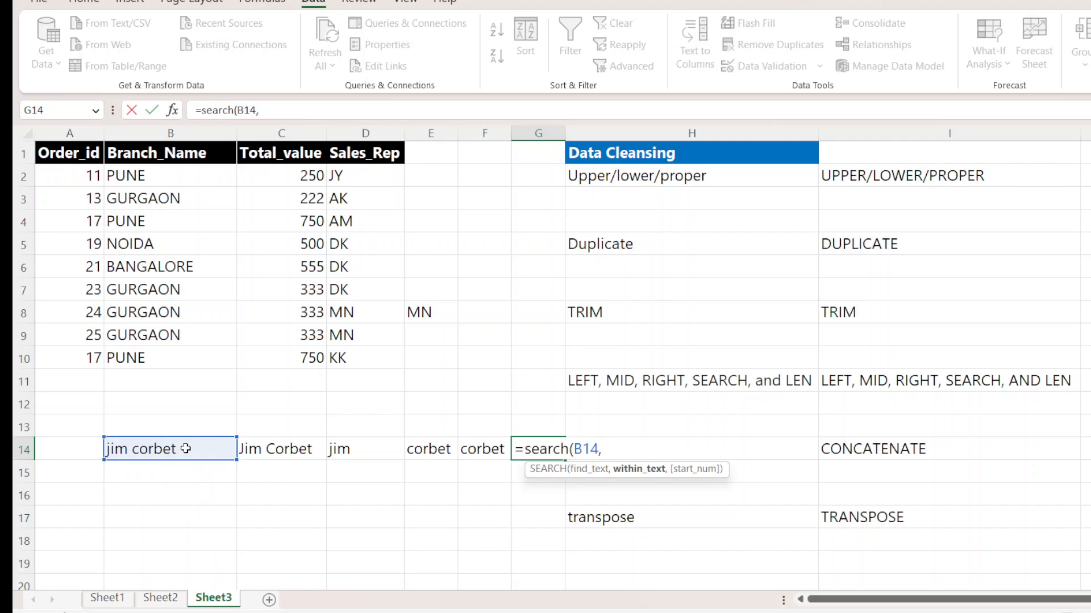
key("BackSpace")
key("BackSpace")
key("BackSpace")
key("BackSpace")
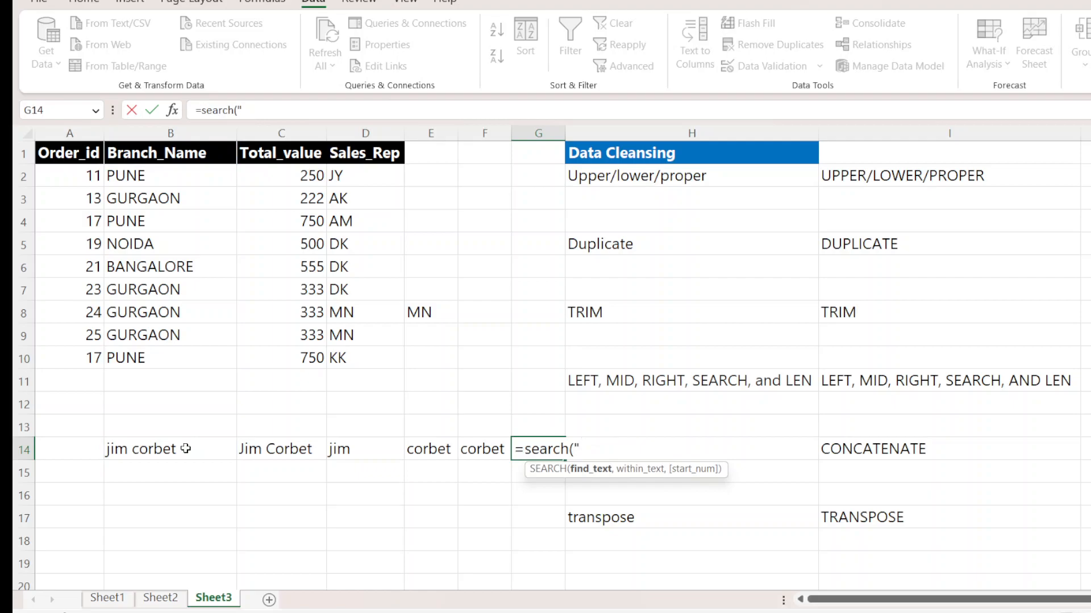
Complete the SEARCH formula in G14 with the quoted sample first name as find text and B14 as the text searched.
type("\"jim\",")
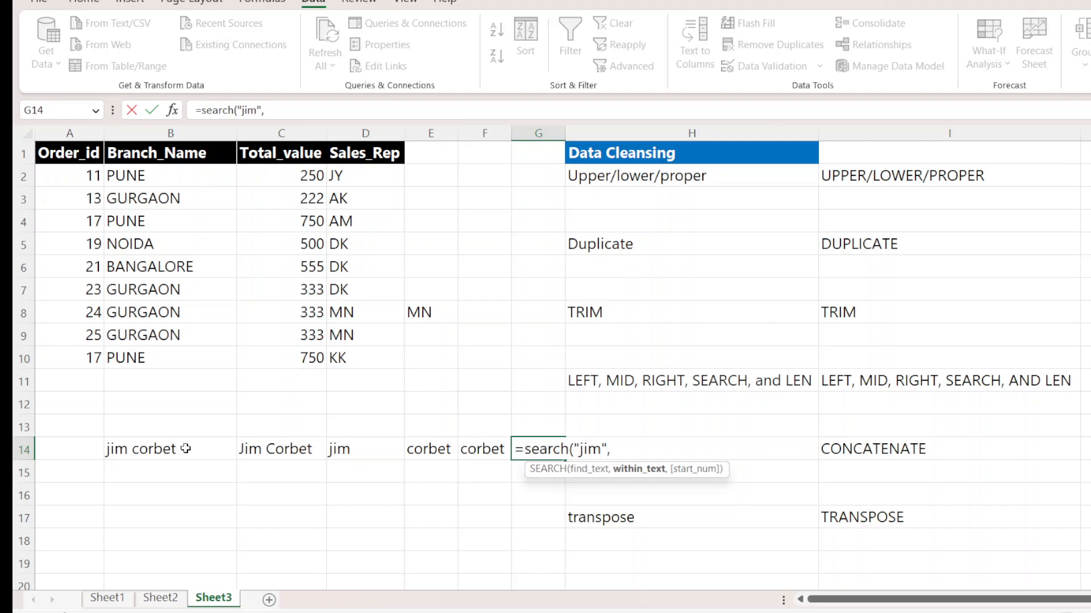
left_click(152, 449)
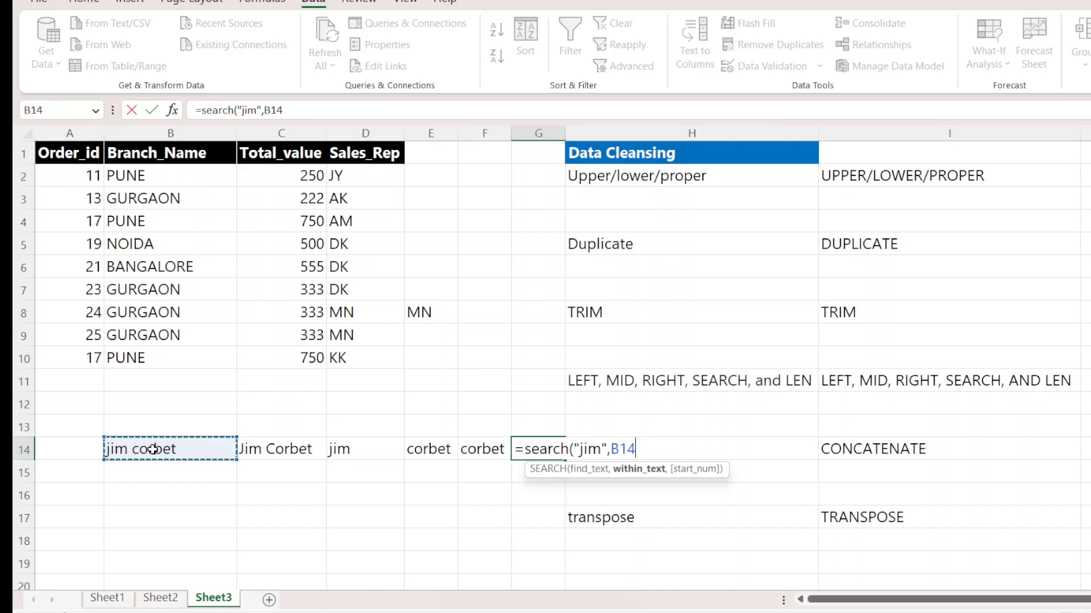
type(")")
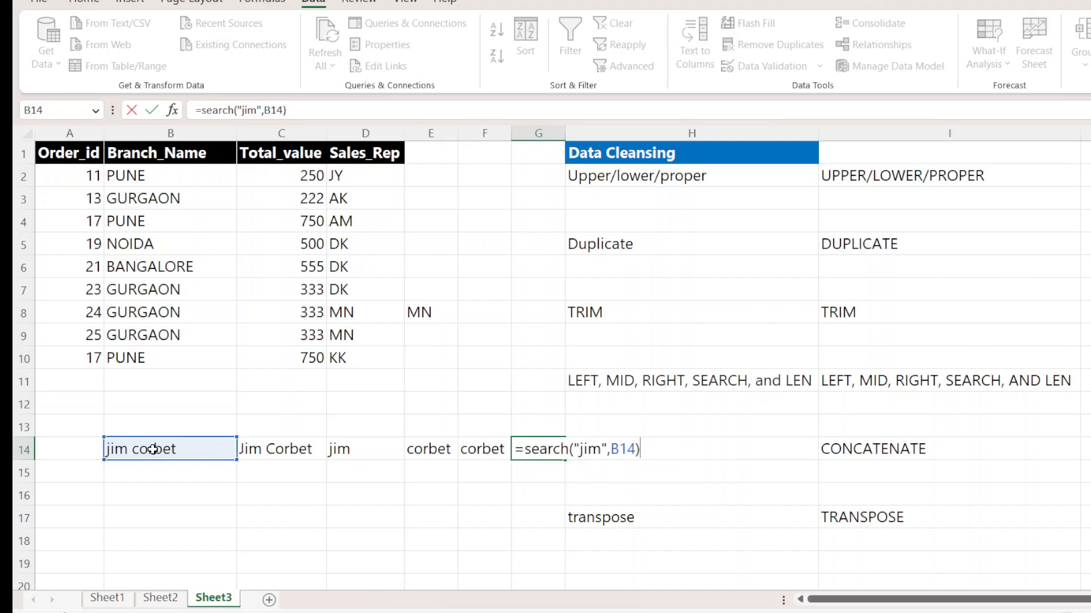
key("Return")
left_click(523, 447)
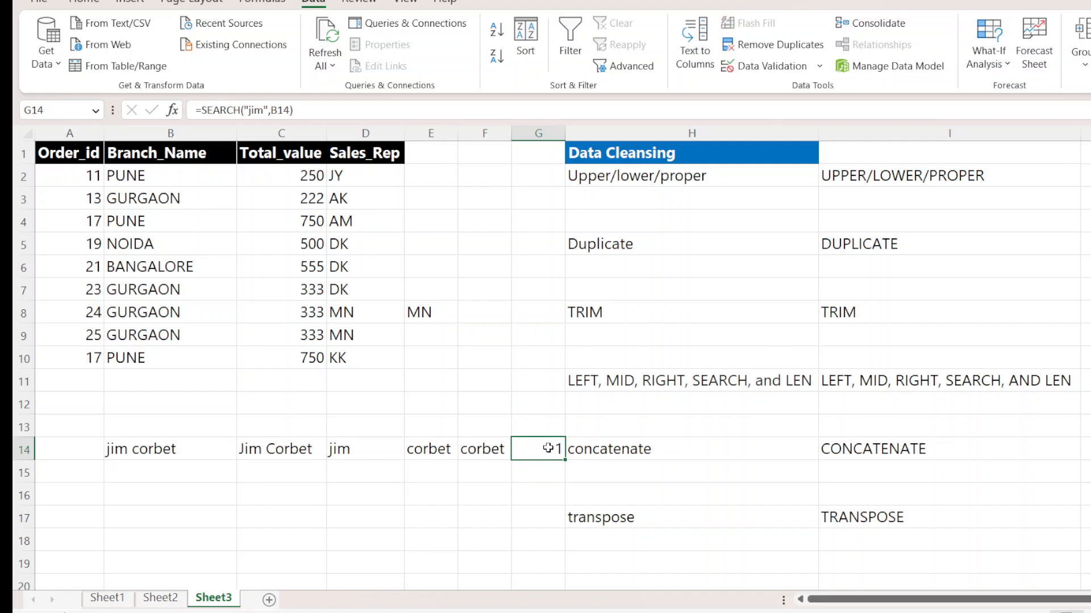
Insert a blank column before column H, which holds the Data Cleansing topic list.
left_click(846, 385)
scroll(735, 456, "down", 1)
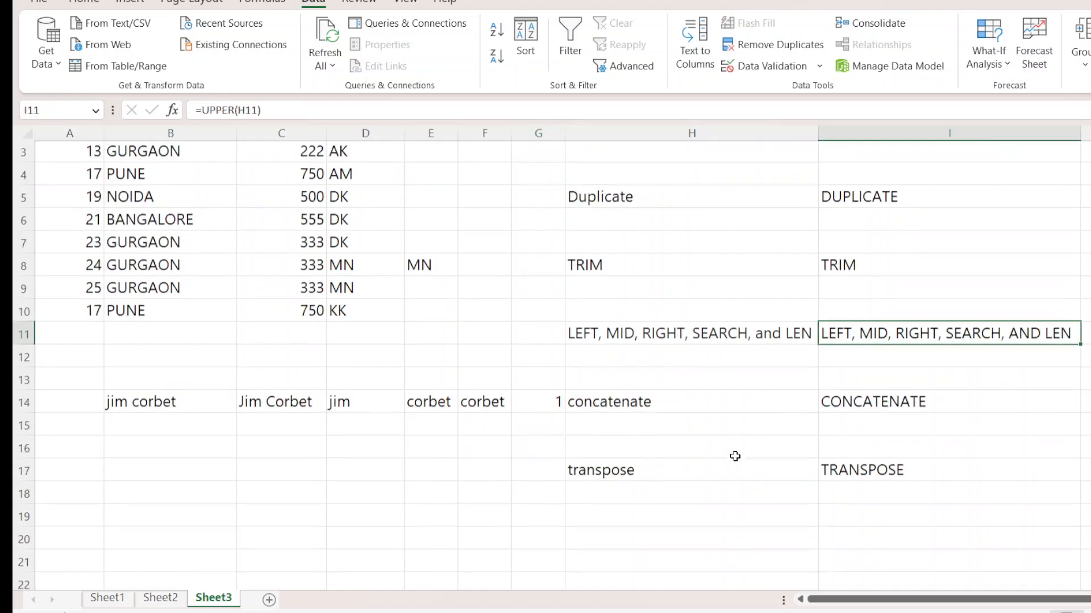
left_click(660, 379)
scroll(689, 428, "up", 1)
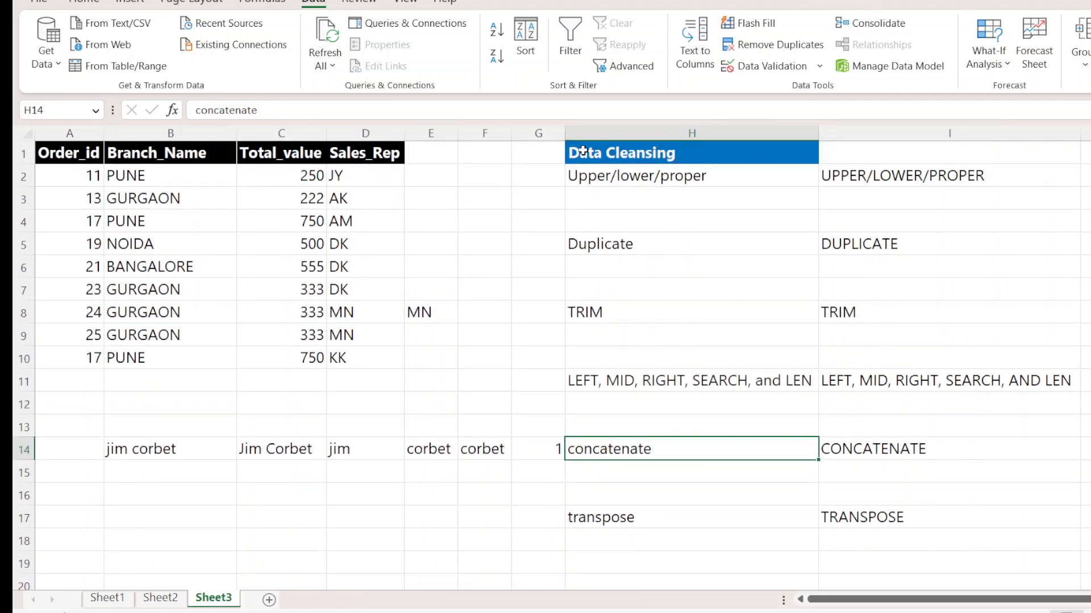
left_click(585, 133)
right_click(587, 134)
left_click(638, 306)
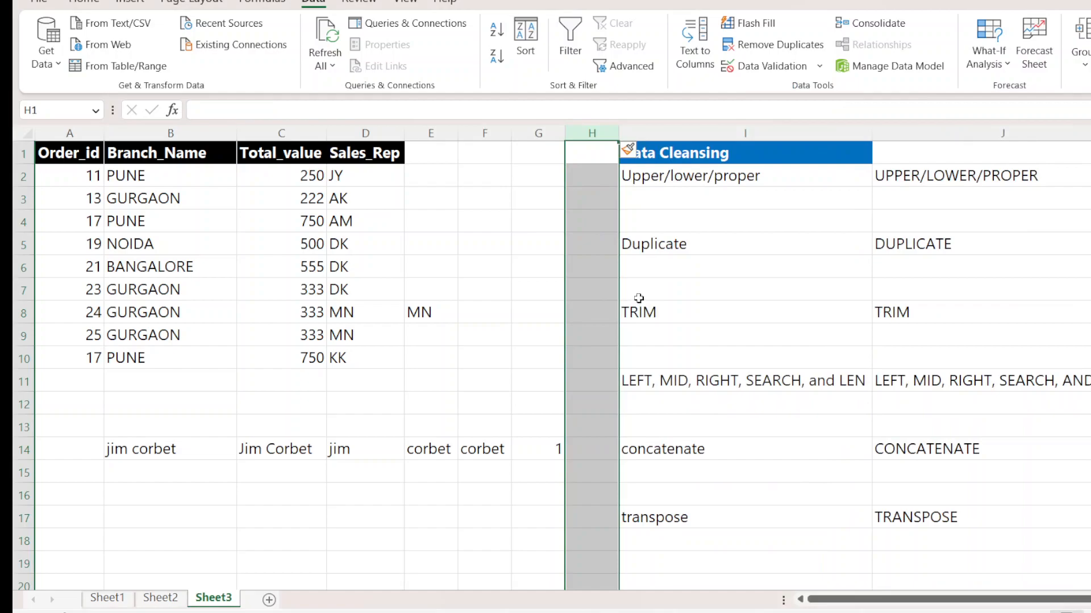
Join the extracted first and last names with the formula =CONCATENATE(D14,E14) in cell H14.
left_click(588, 456)
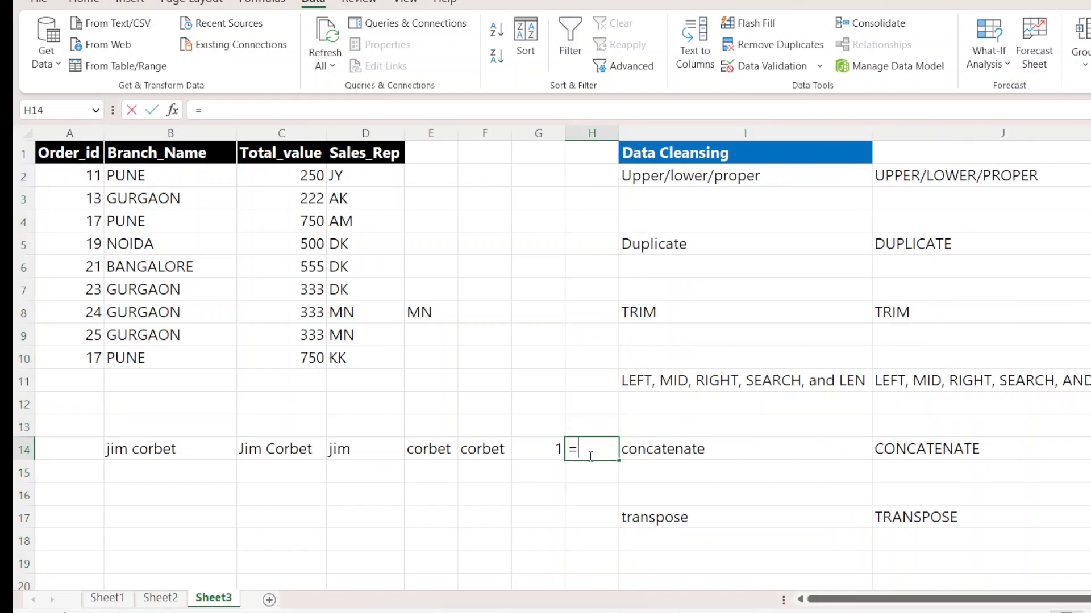
type("=")
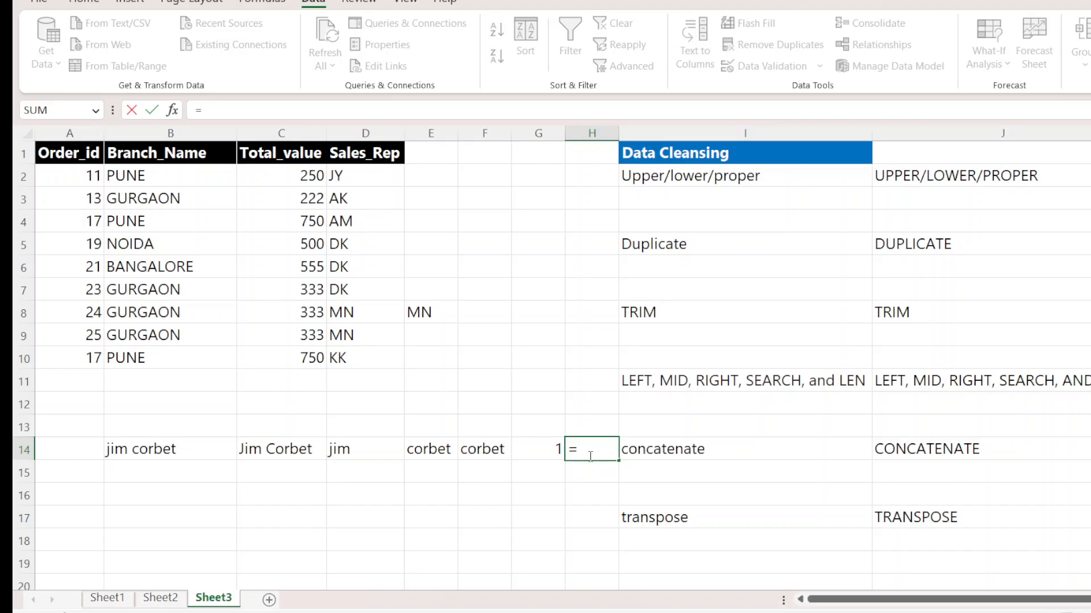
type("co")
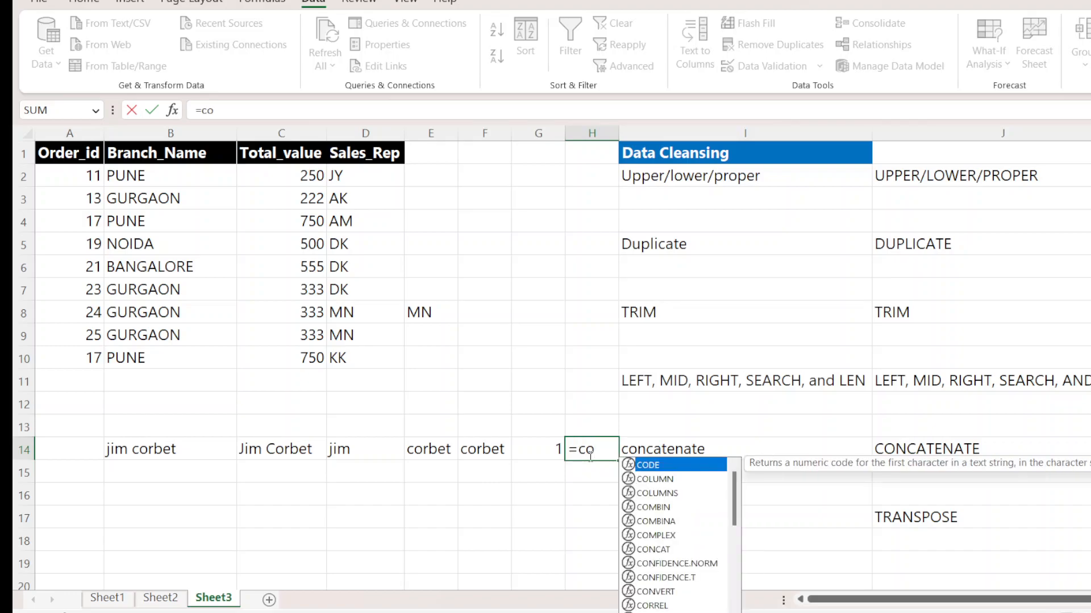
type("ncate")
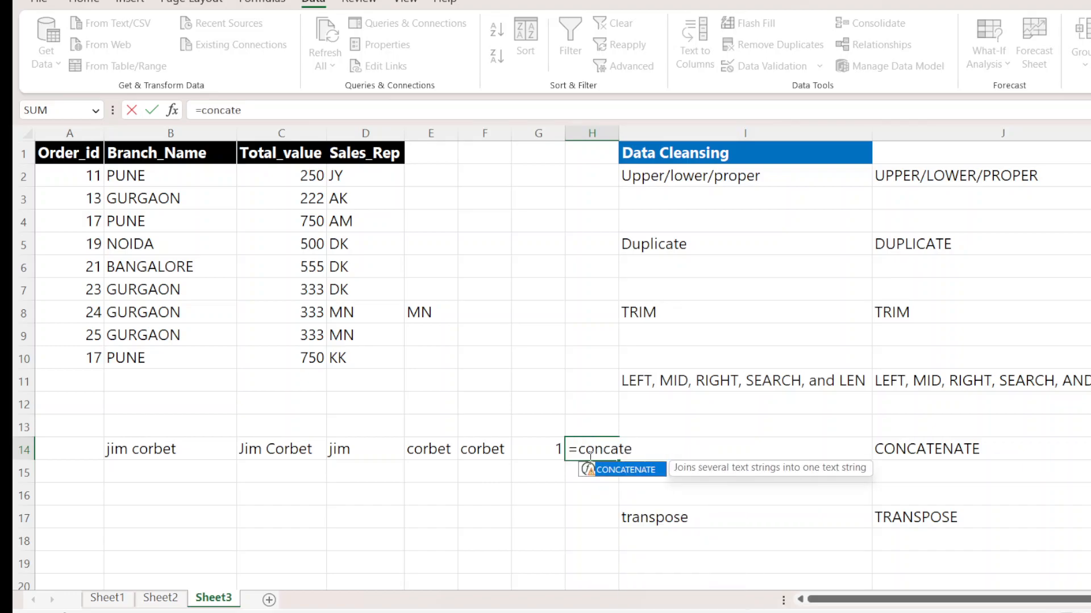
double_click(631, 470)
left_click(359, 449)
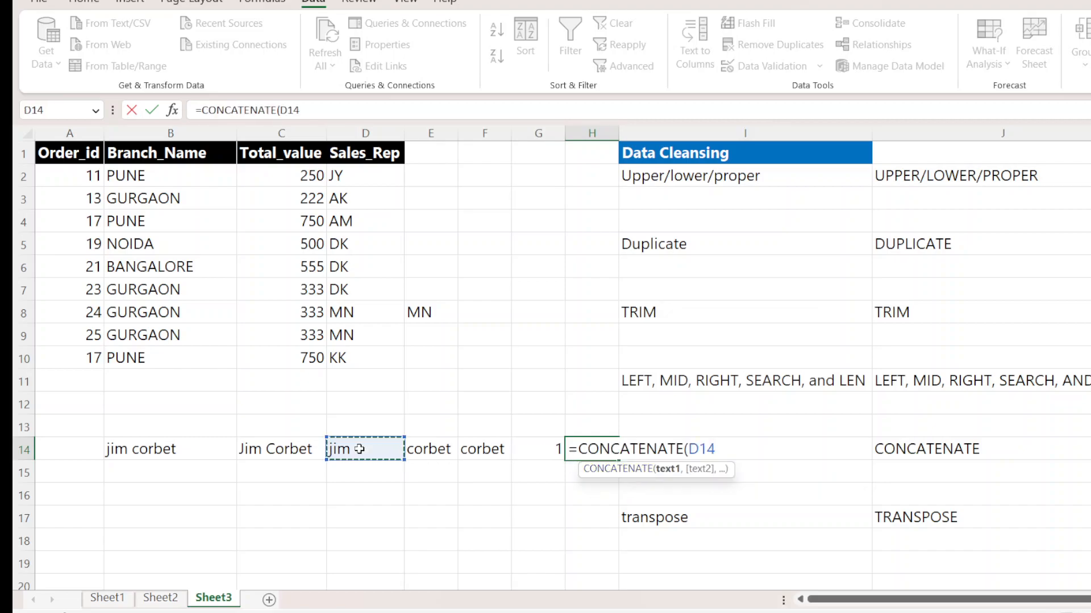
type(",")
left_click(432, 449)
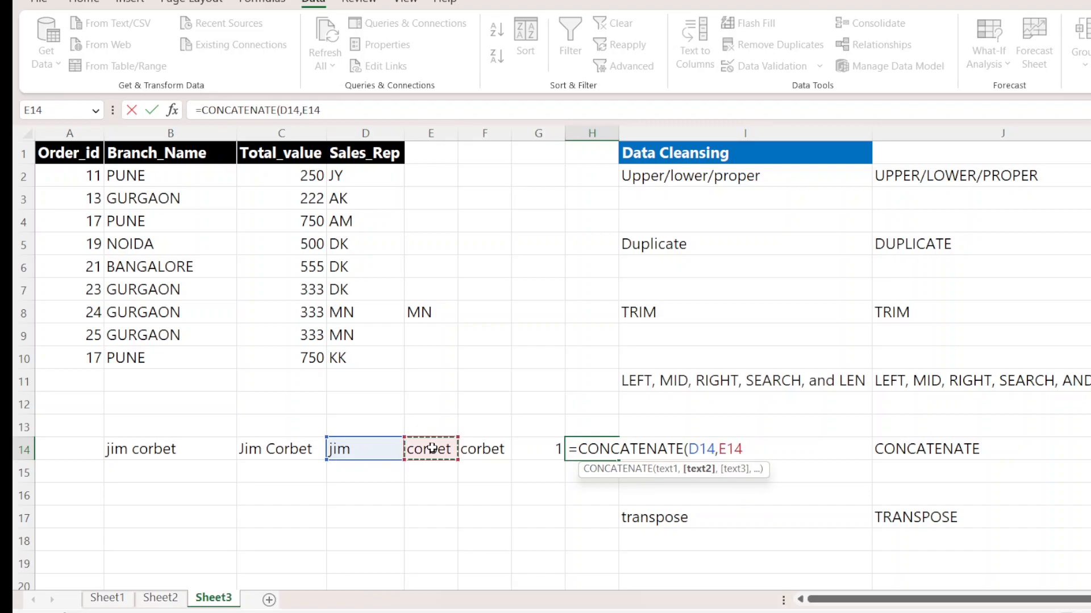
type(",")
key("BackSpace")
type(")")
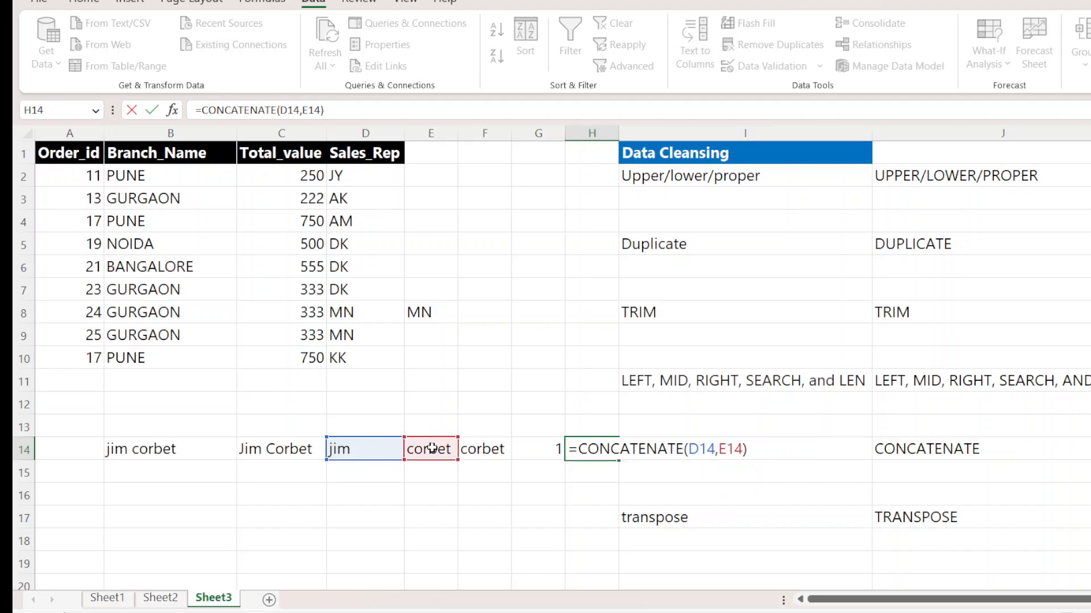
key("Return")
left_click(571, 452)
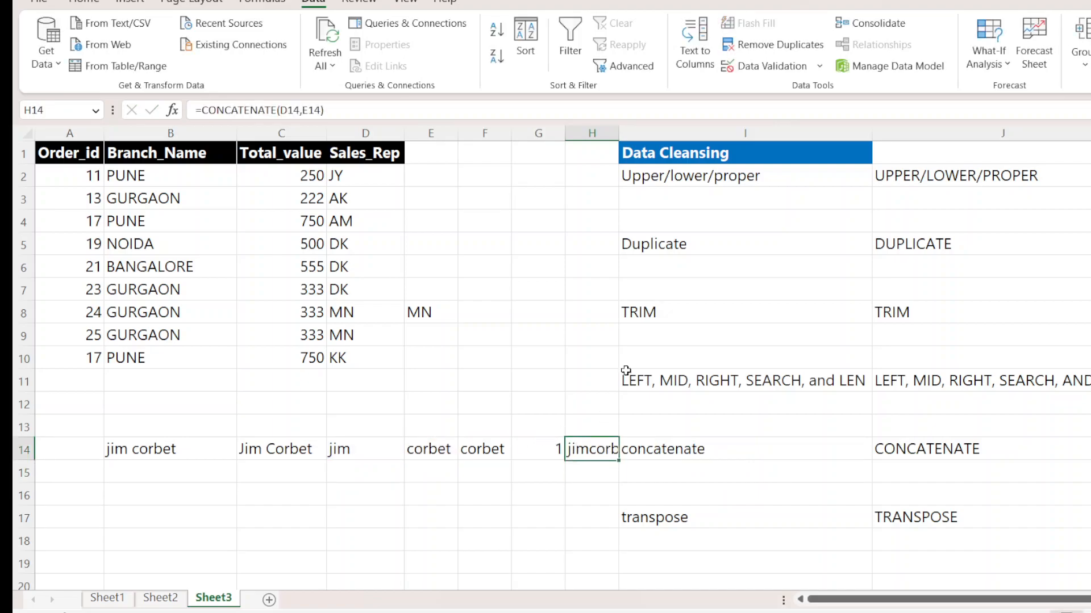
Fit column H to its contents and add a space between the joined names with =CONCATENATE(D14," ",E14) in H14.
double_click(619, 132)
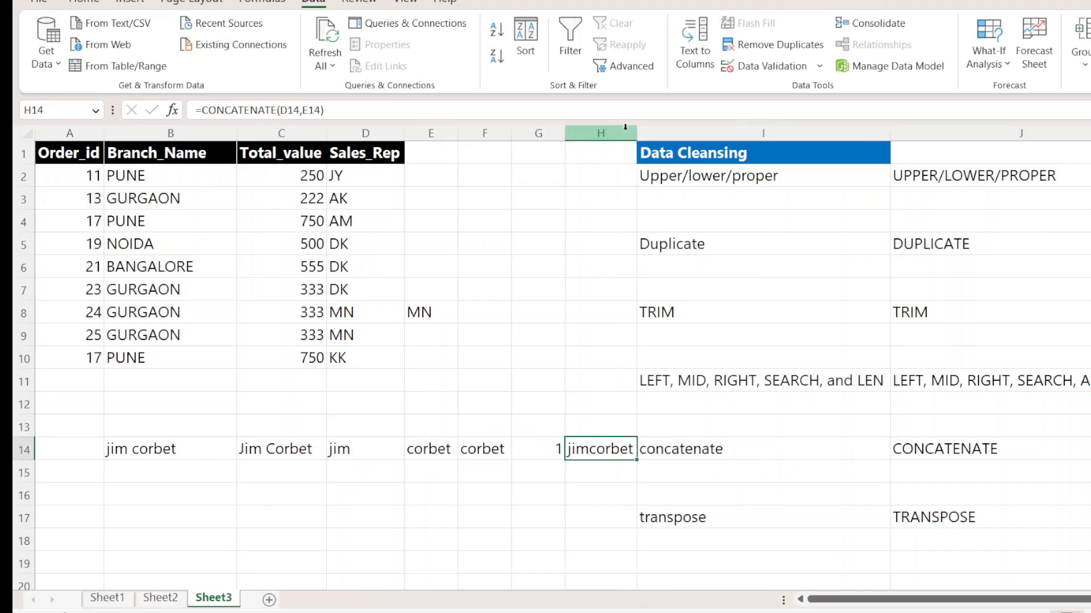
double_click(609, 449)
left_click(719, 450)
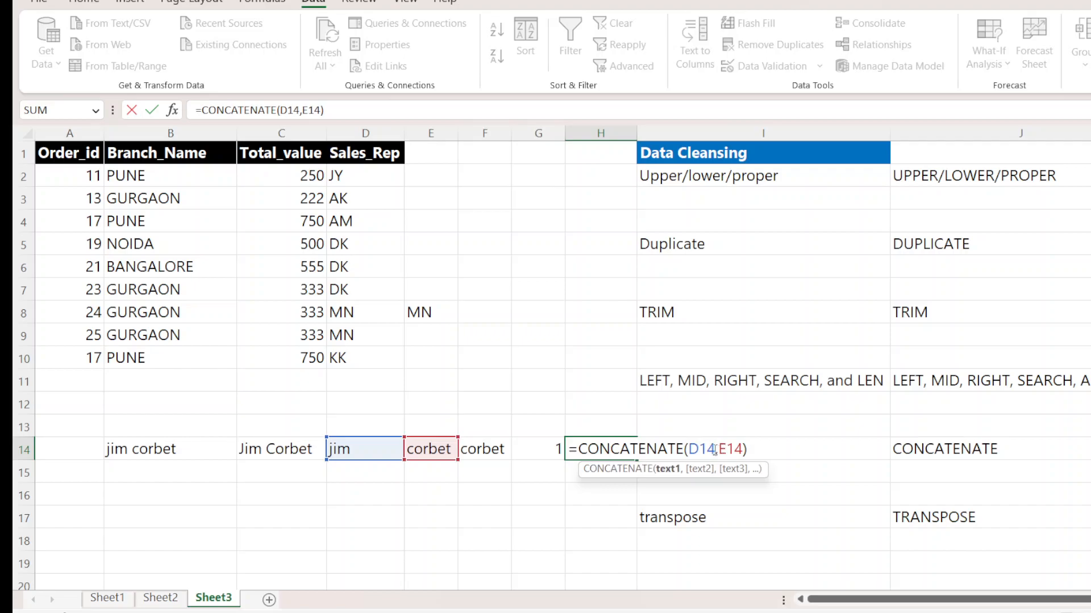
type("\" \",")
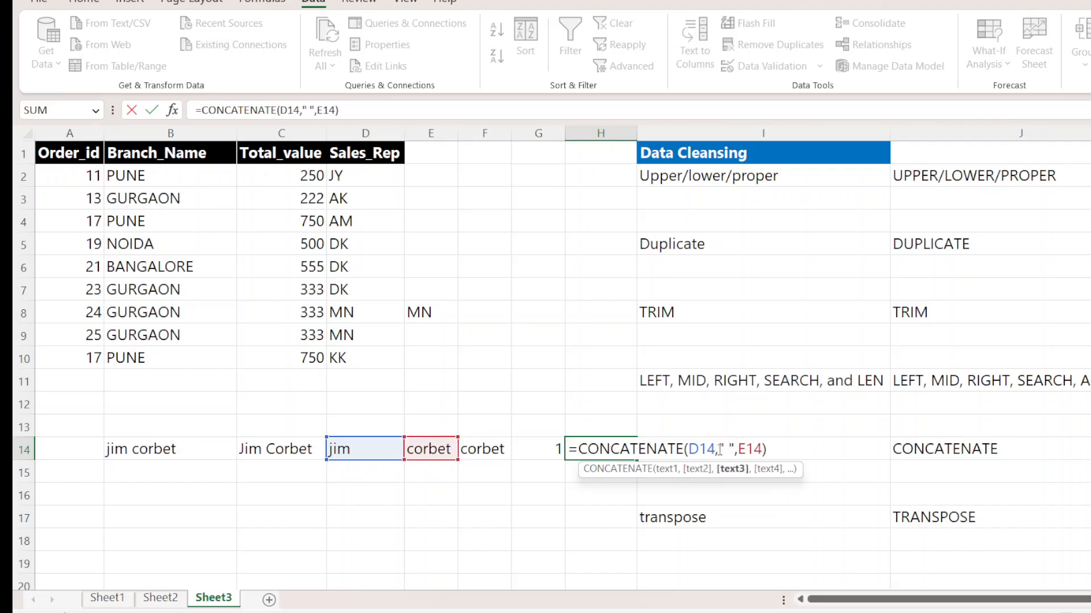
key("Return")
key("Up")
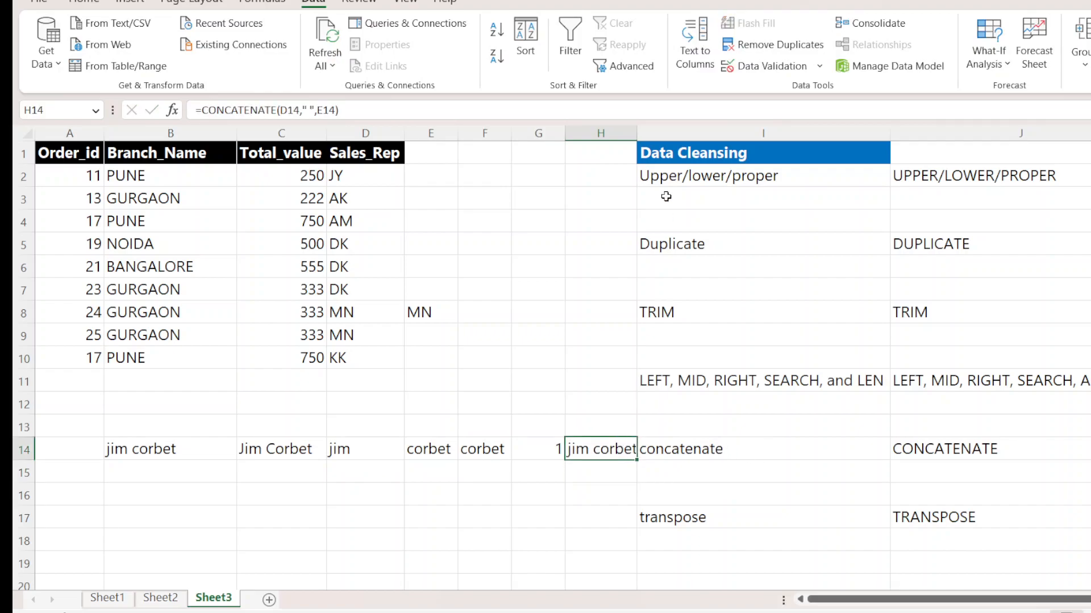
Widen column H and replace the H14 formula with the ampersand version =D14&E14.
left_click_drag(640, 130, 676, 130)
double_click(646, 448)
left_click_drag(578, 451, 806, 455)
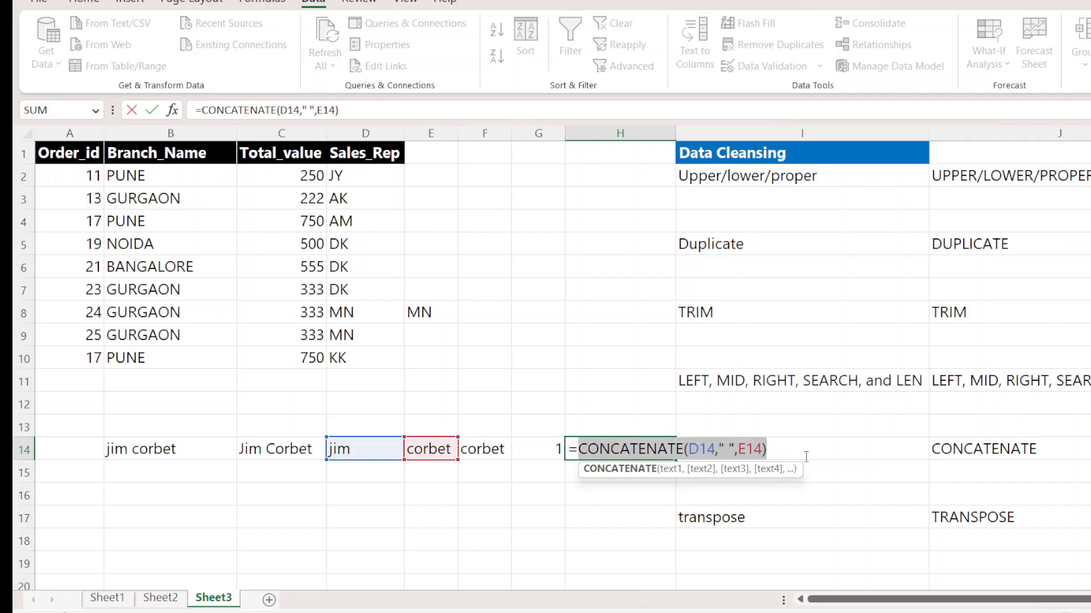
key("BackSpace")
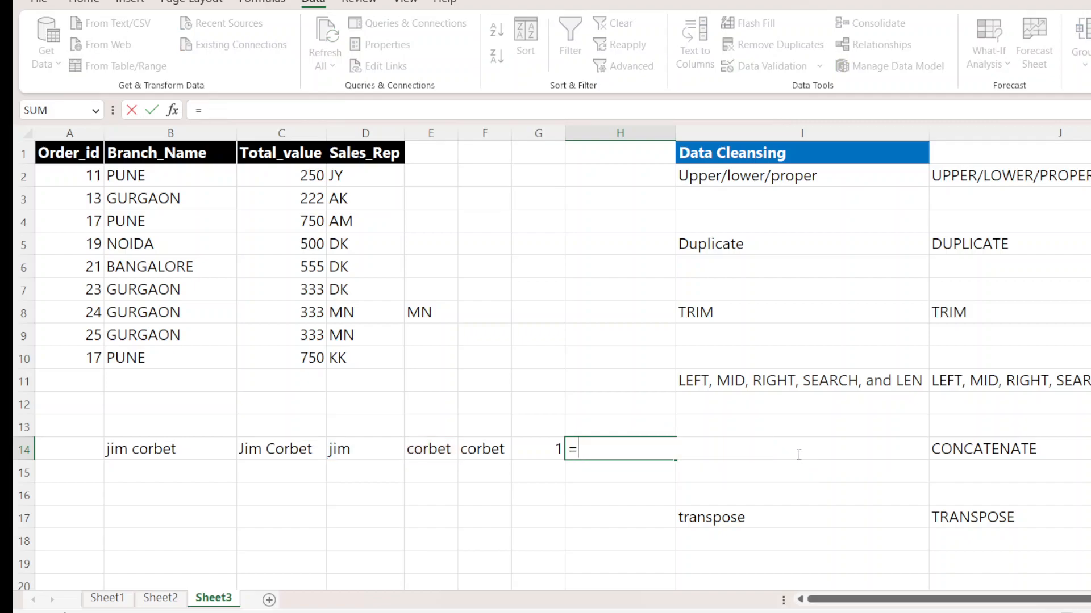
left_click(365, 449)
type("&")
left_click(429, 449)
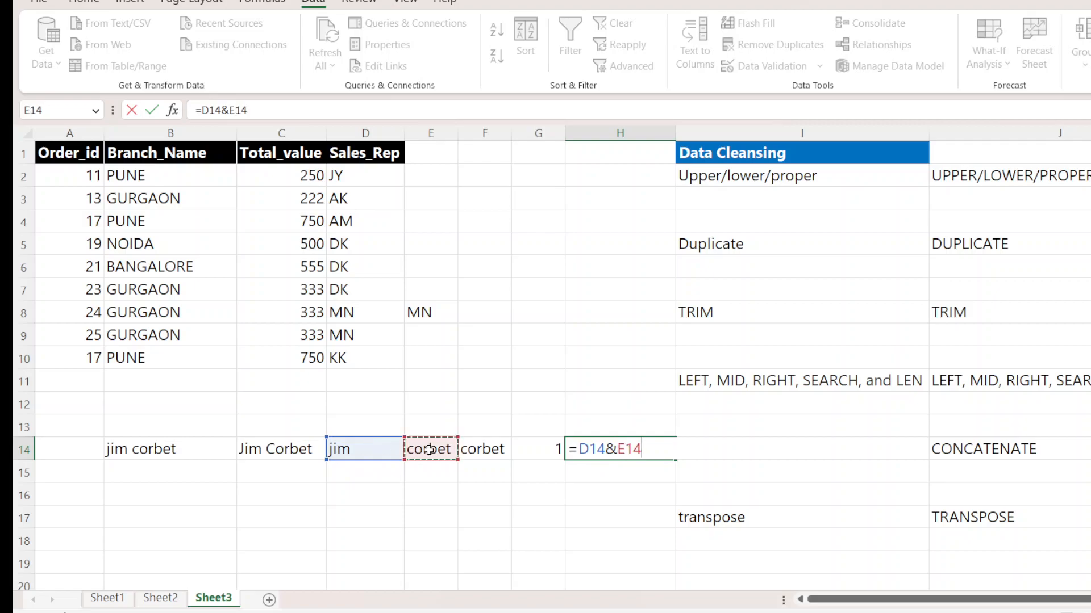
key("Return")
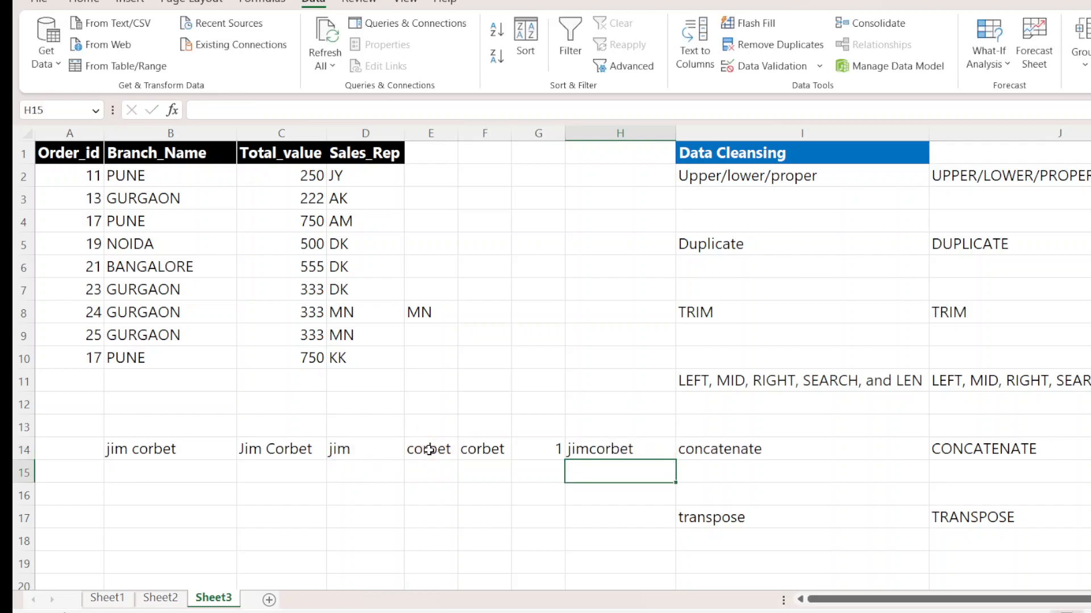
Insert a space between the two joined names in H14 so the formula reads =D14&" "&E14.
double_click(618, 453)
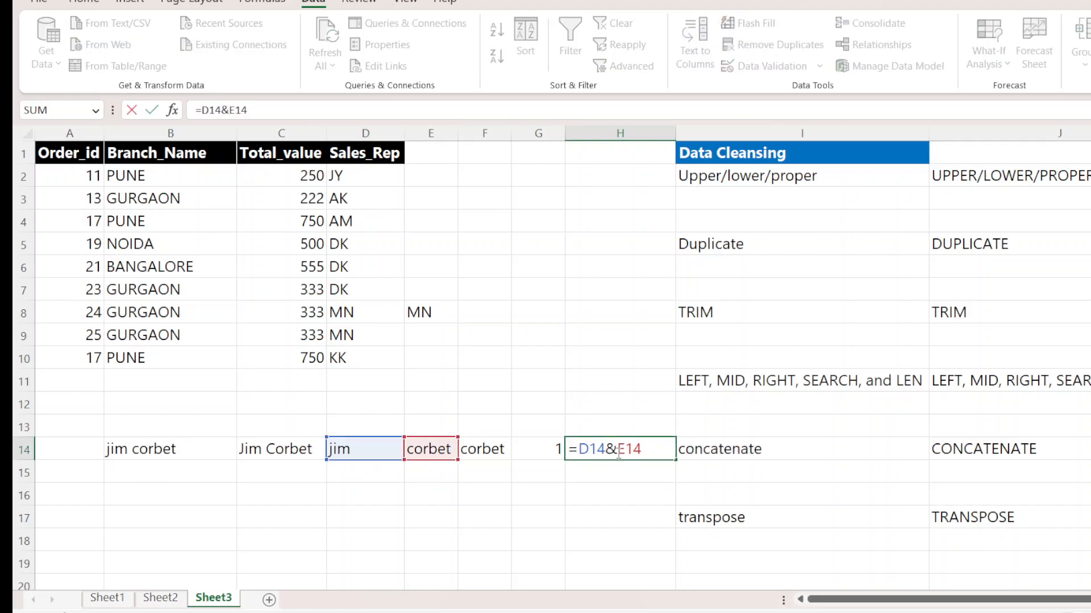
type("\" ")
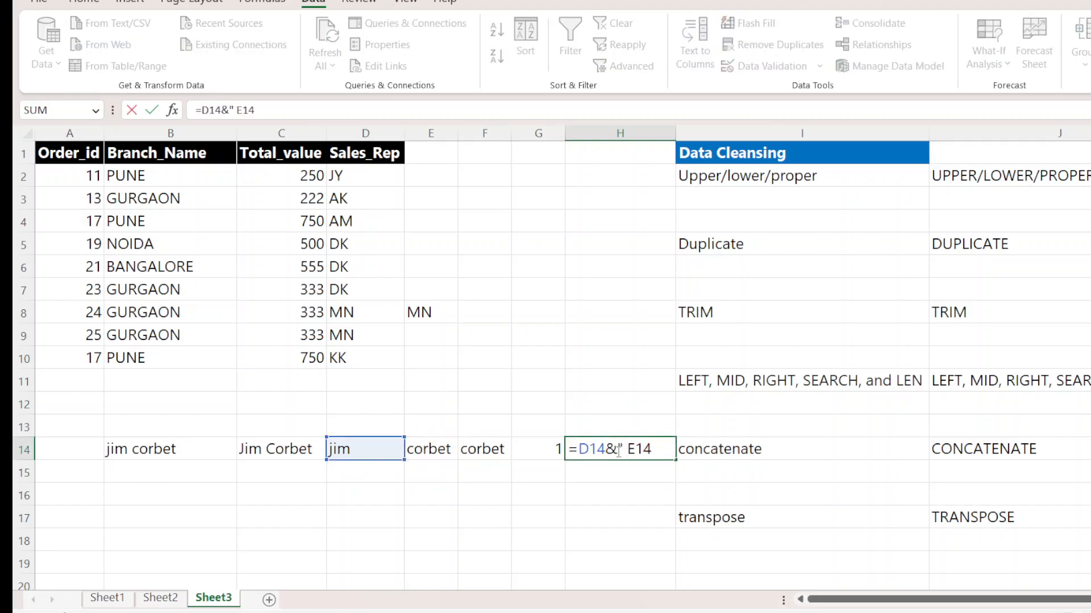
type("\"&")
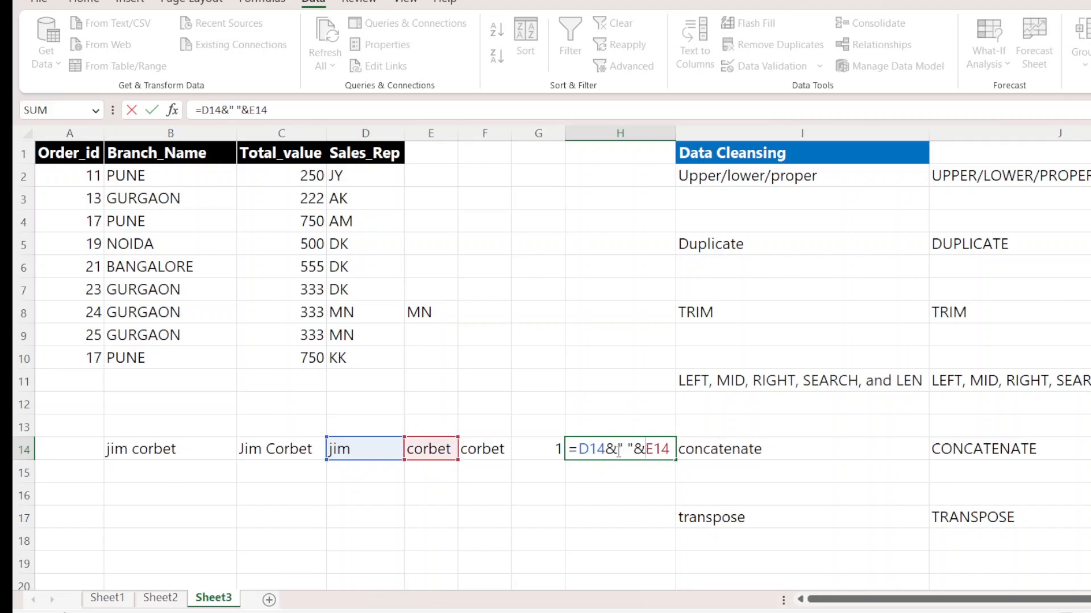
key("Return")
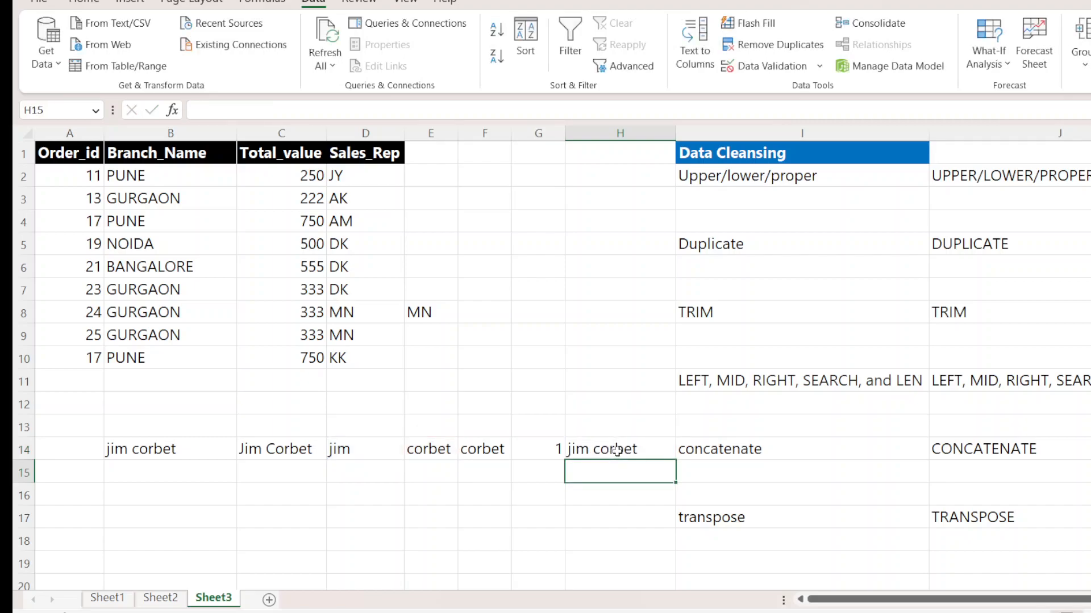
Copy the Branch_Name column B1:B10 from Sheet3 into a new sheet starting at cell A1.
left_click(731, 454)
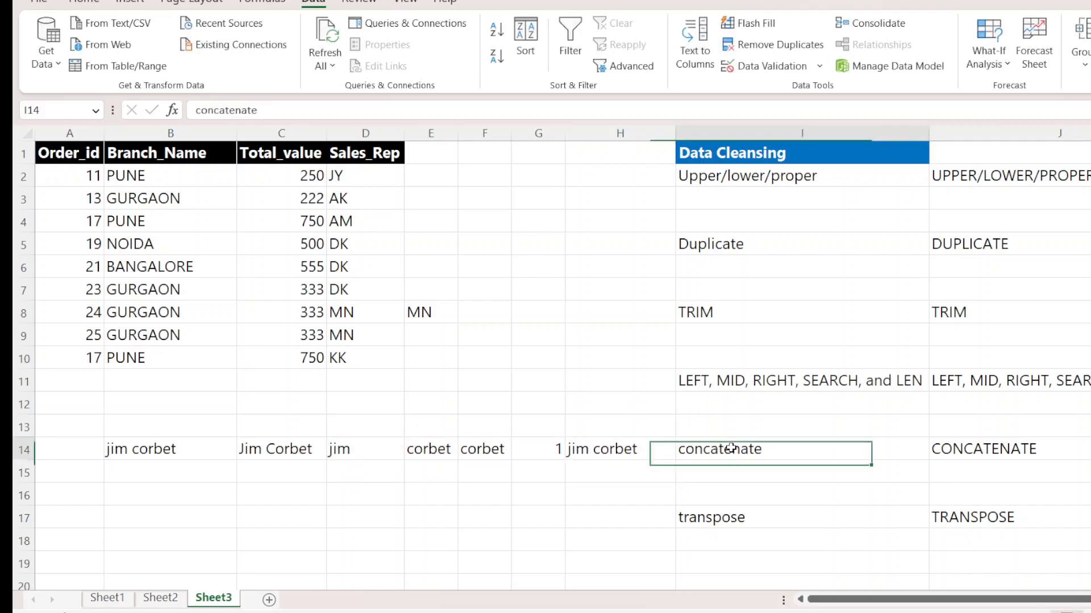
left_click(710, 517)
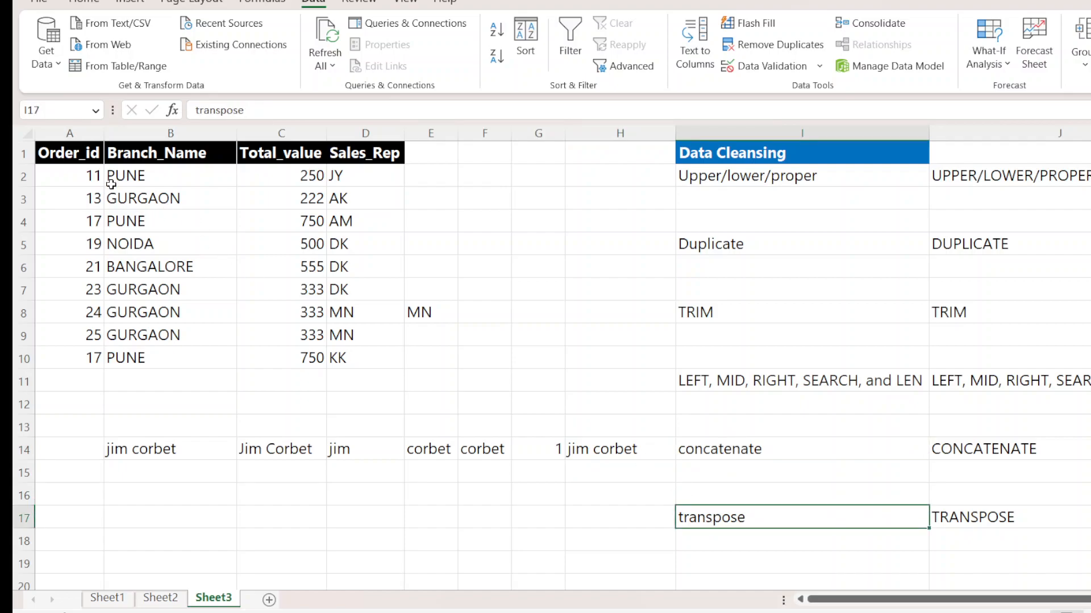
left_click(155, 214)
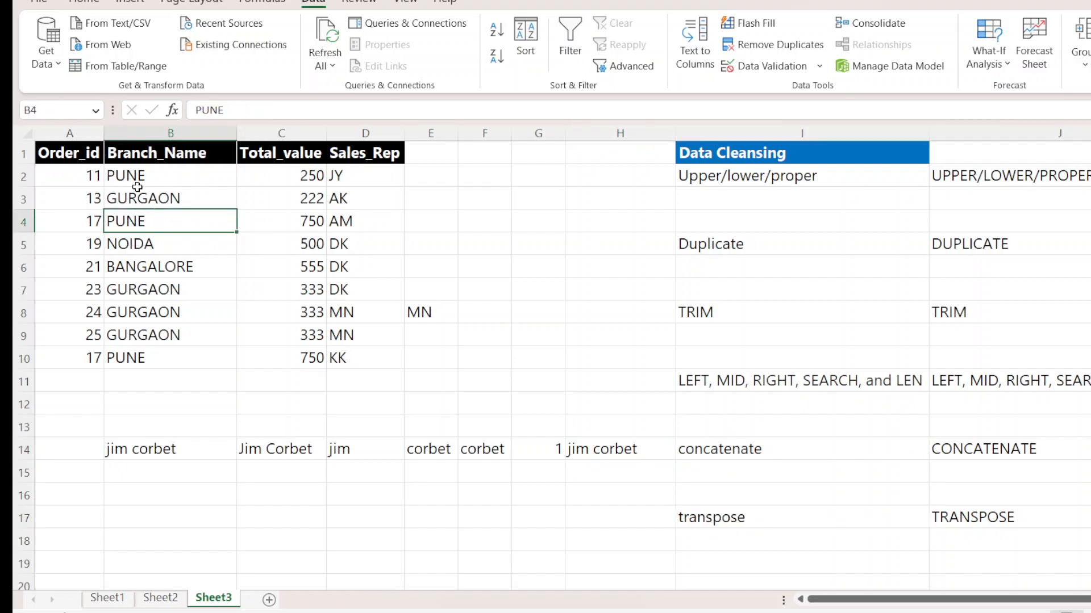
left_click(134, 172)
left_click(153, 257)
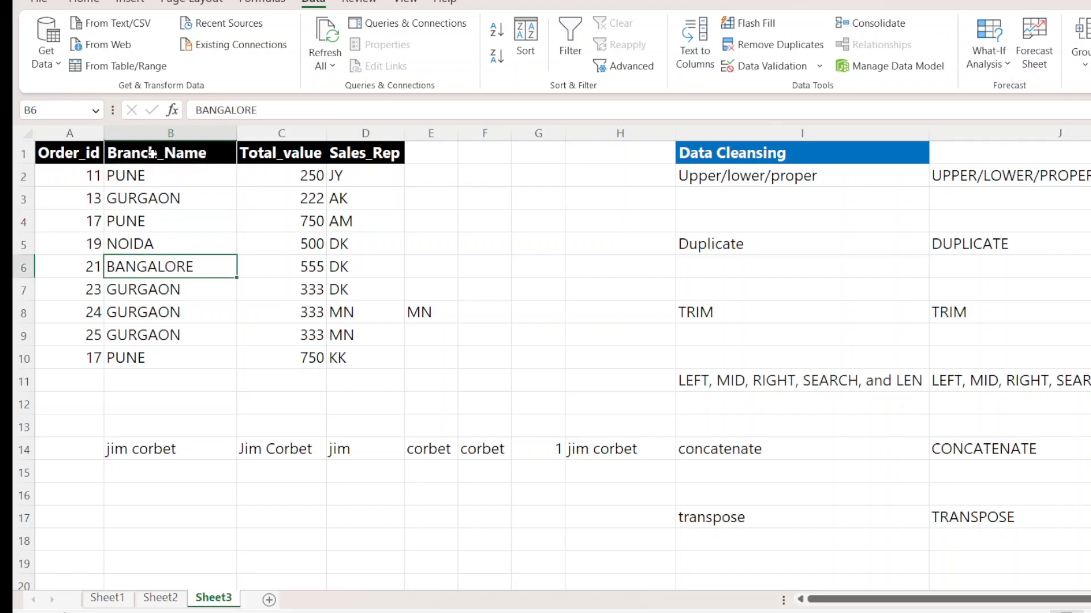
left_click_drag(152, 149, 141, 354)
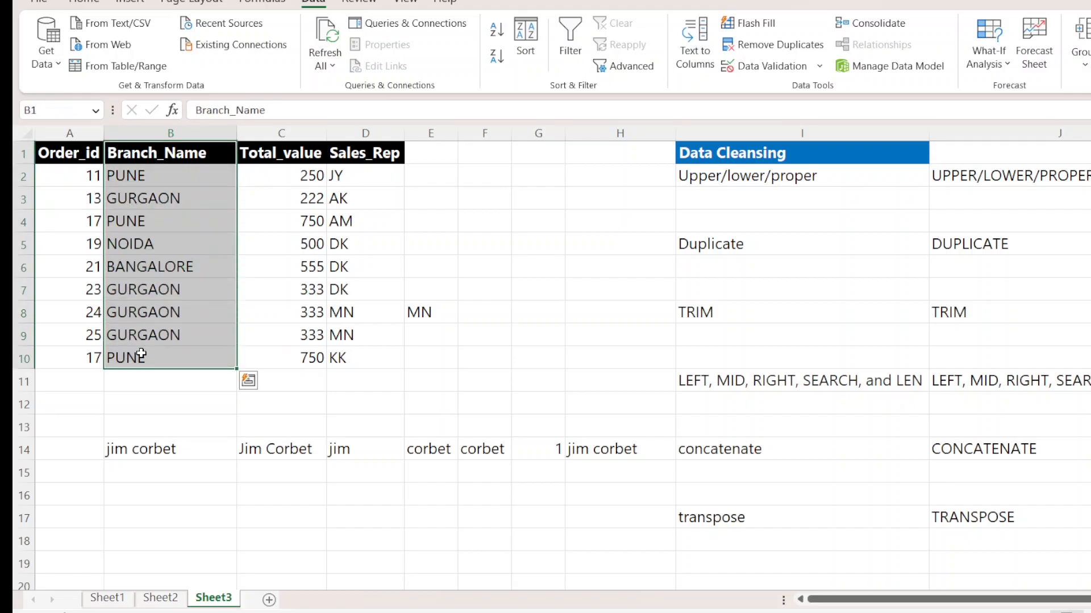
key("ctrl+c")
left_click(270, 600)
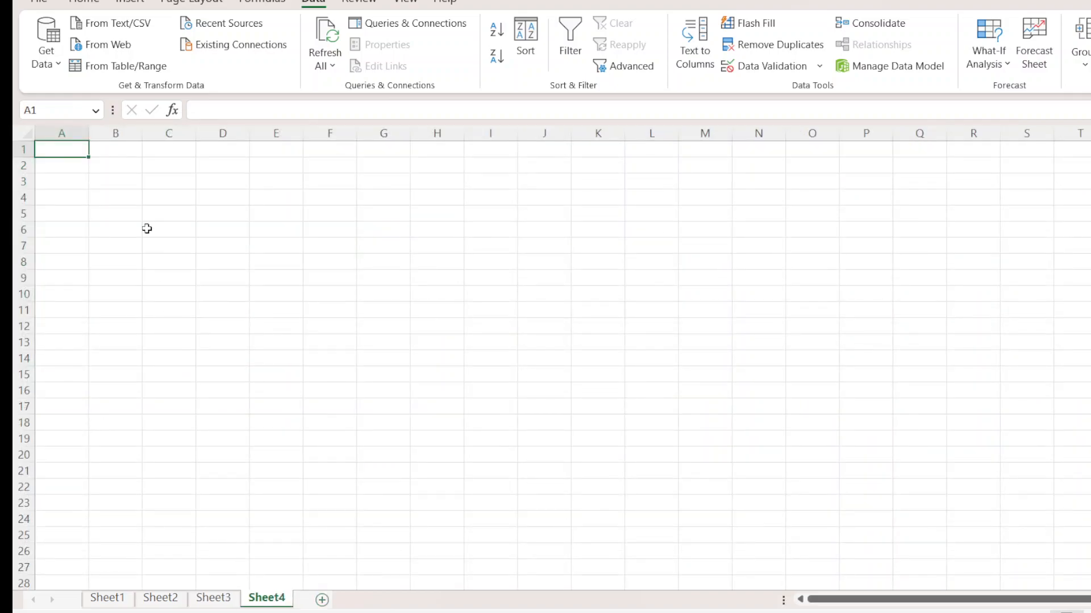
key("ctrl+v")
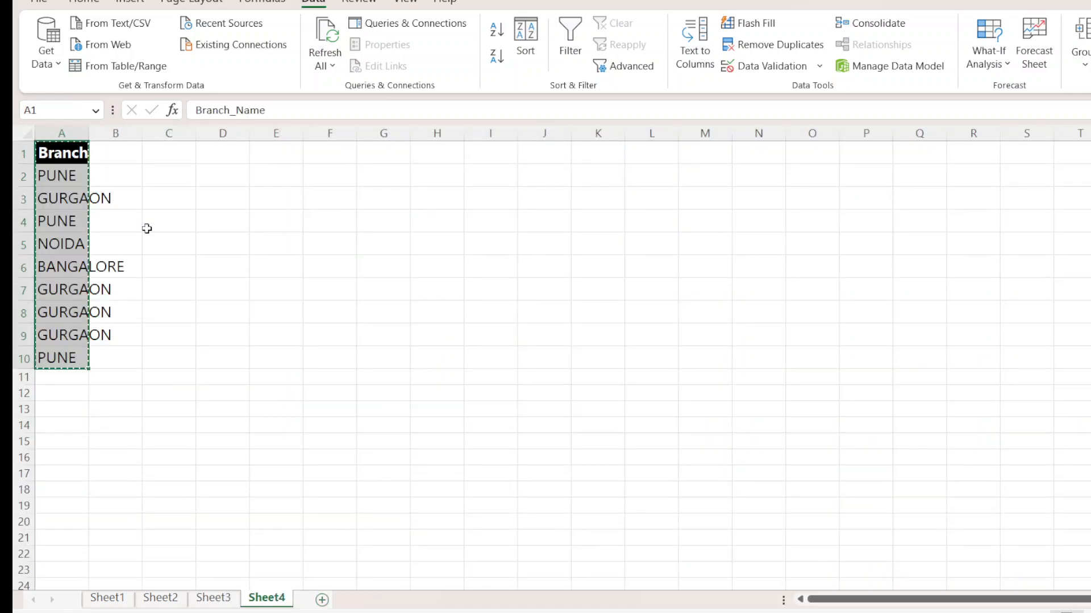
Paste the copied Branch_Name list transposed into row 1 starting at E1, and widen columns E and A.
left_click(263, 158)
right_click(263, 158)
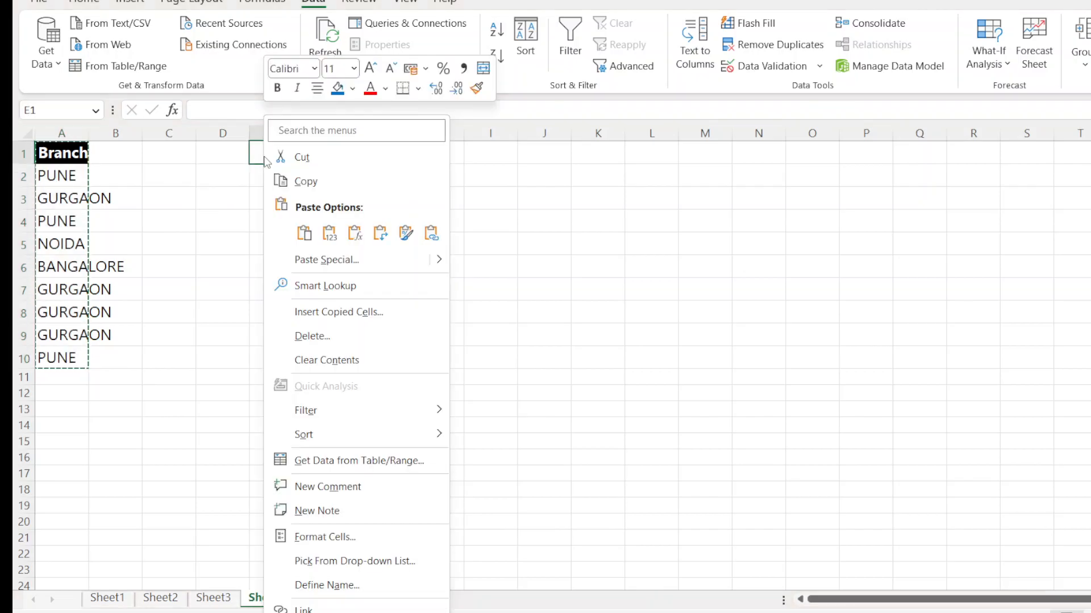
left_click(380, 233)
double_click(305, 133)
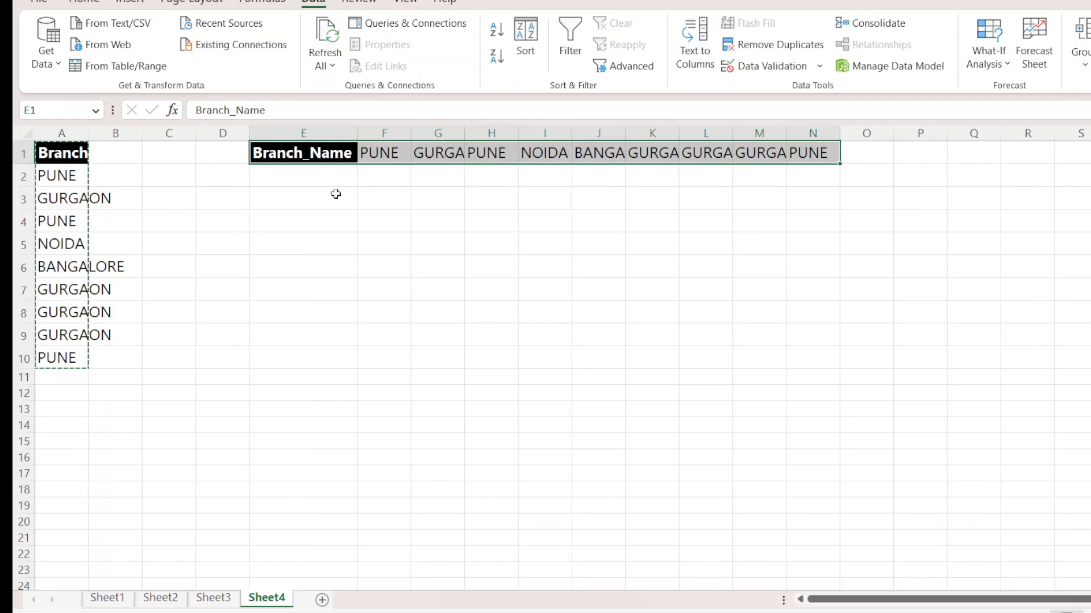
left_click(309, 221)
left_click_drag(87, 131, 116, 131)
Enter =TRANSPOSE($A$1:$A$10) in E2 to lay the Branch_Name list out horizontally, and review the spilled row.
left_click(330, 178)
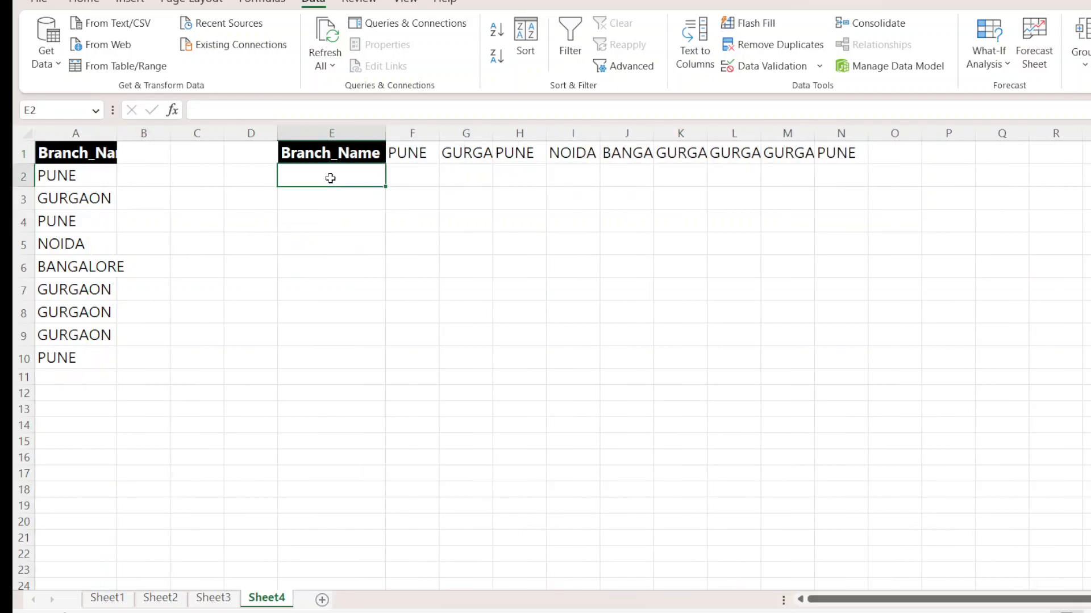
type("=")
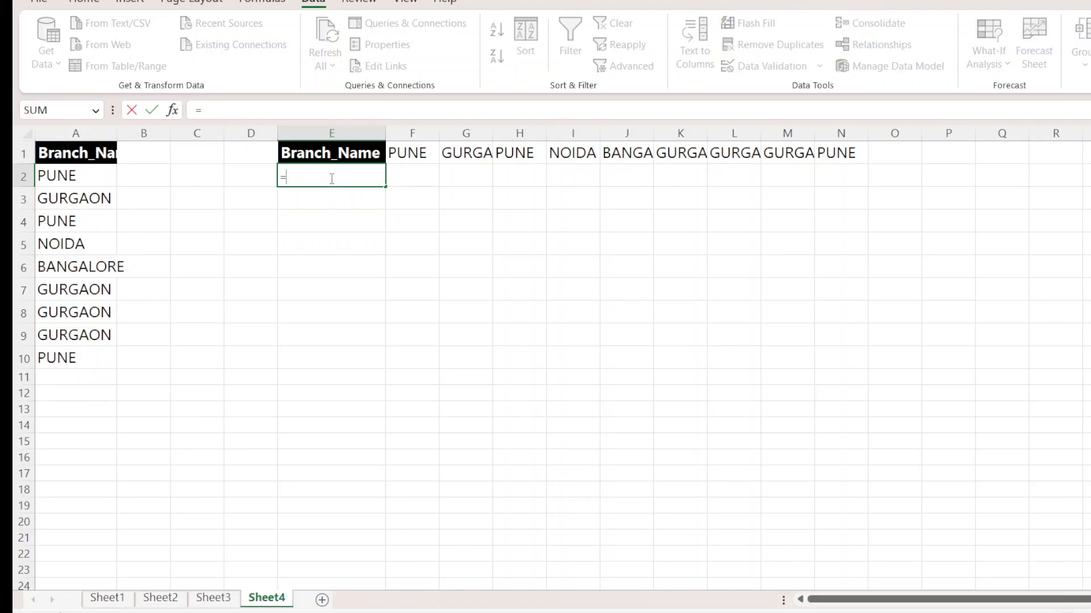
type("trans[")
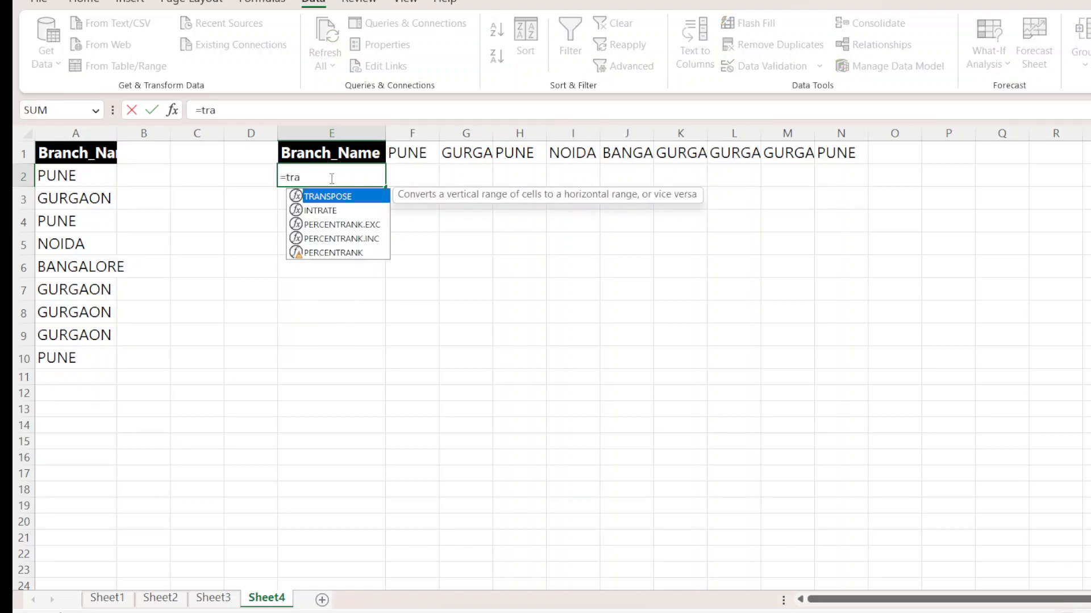
key("Num_Lock")
key("Num_Lock")
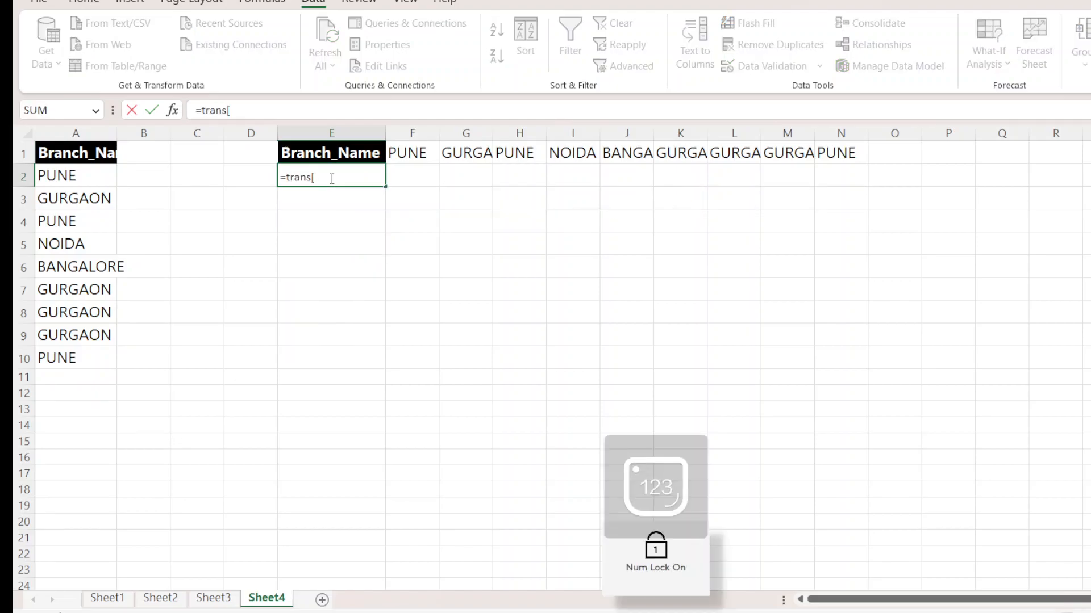
key("BackSpace")
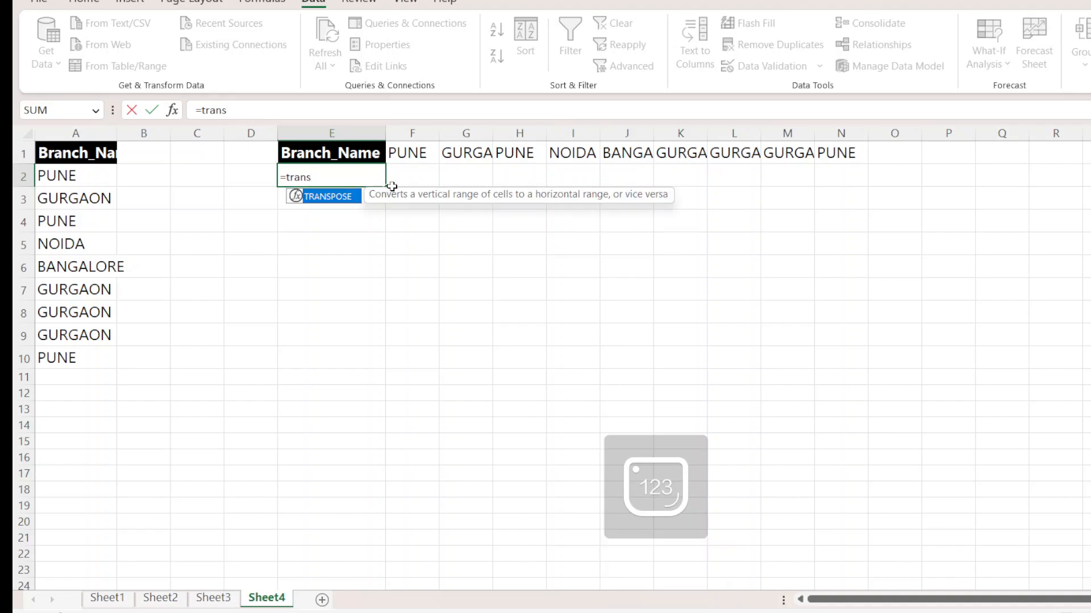
double_click(351, 197)
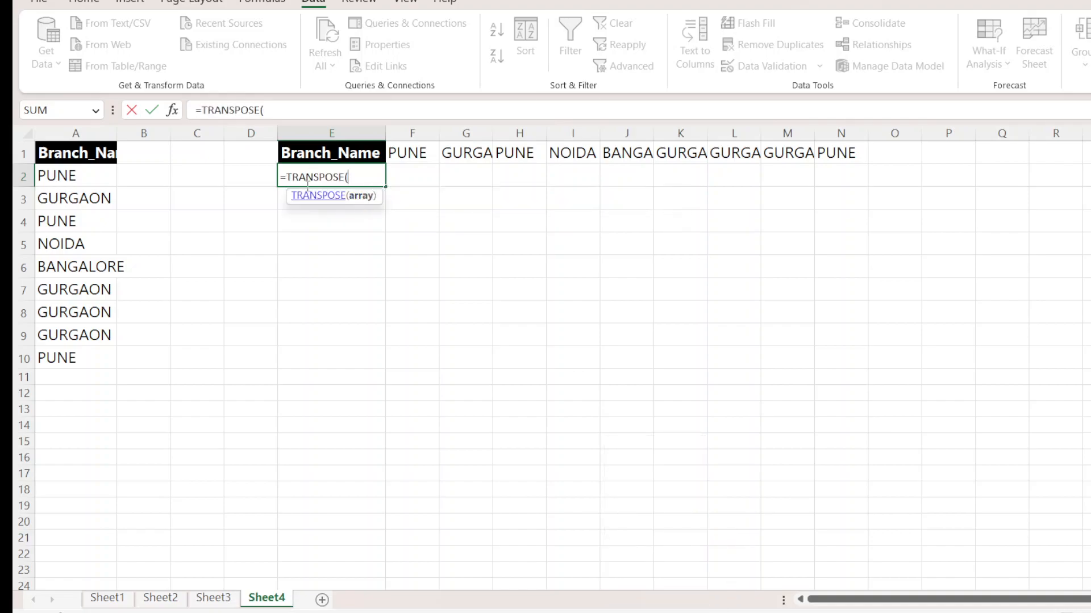
left_click_drag(80, 144, 74, 354)
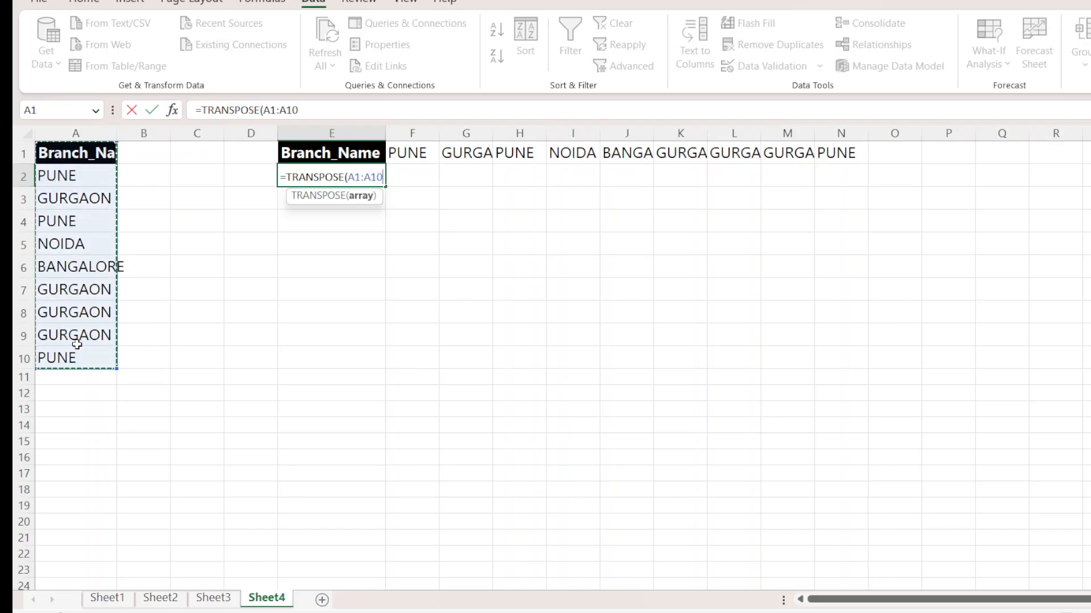
key("F4")
type(")")
key("Return")
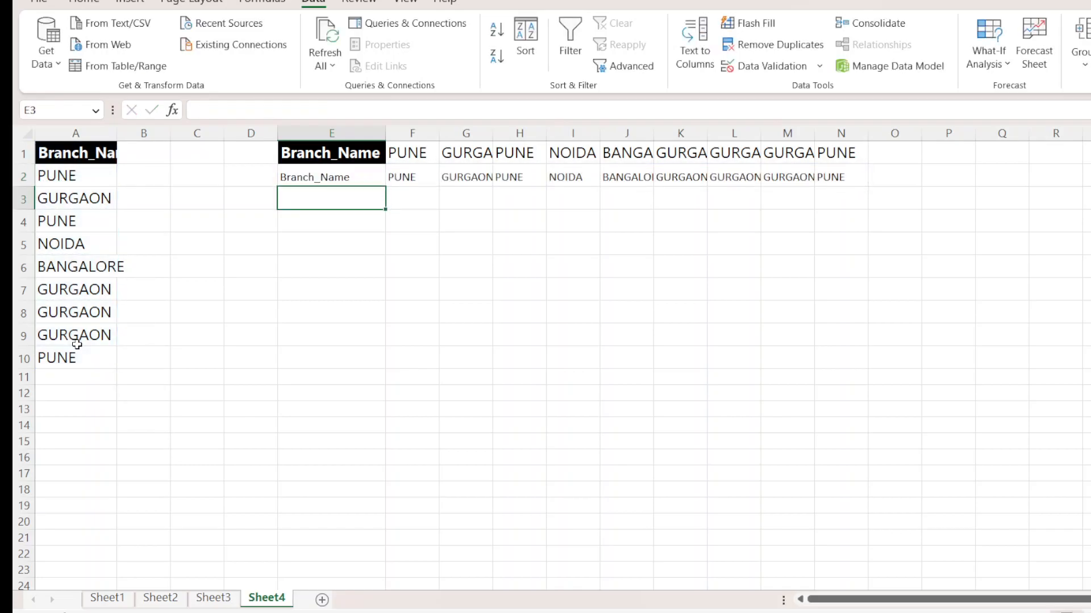
left_click(394, 169)
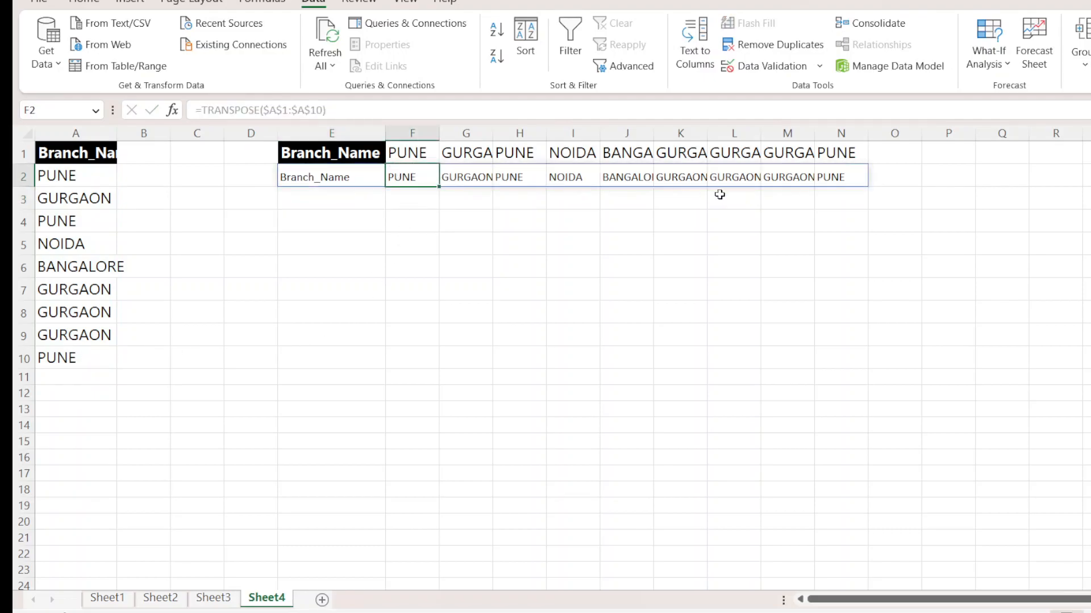
left_click_drag(831, 176, 360, 170)
left_click(250, 312)
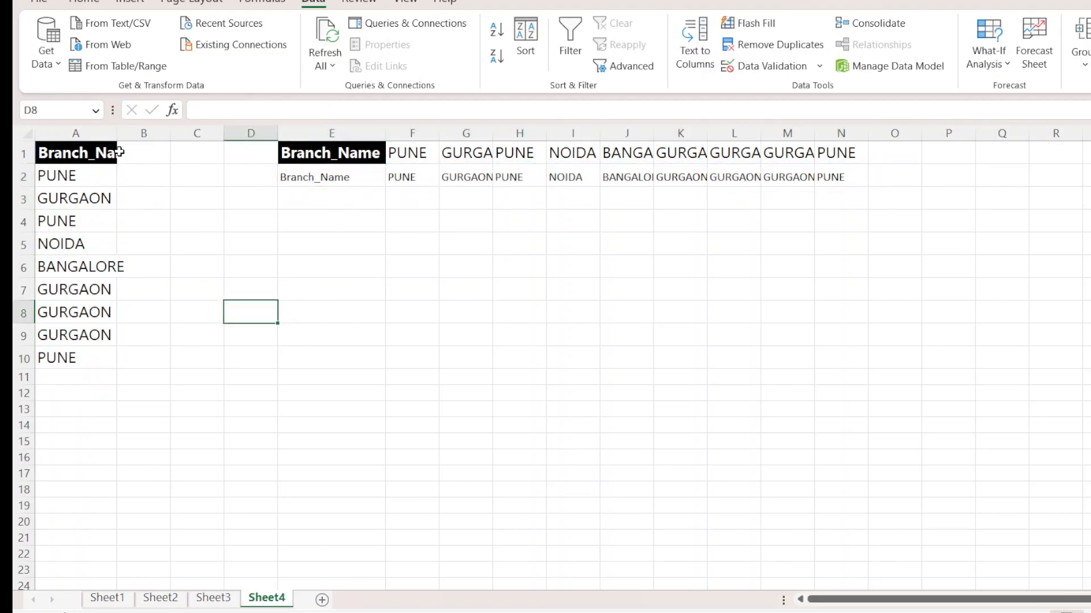
Copy the Branch_Name list A1:A10 and preview a transposed paste at E4 without applying it.
left_click(85, 156)
left_click_drag(80, 182, 68, 335)
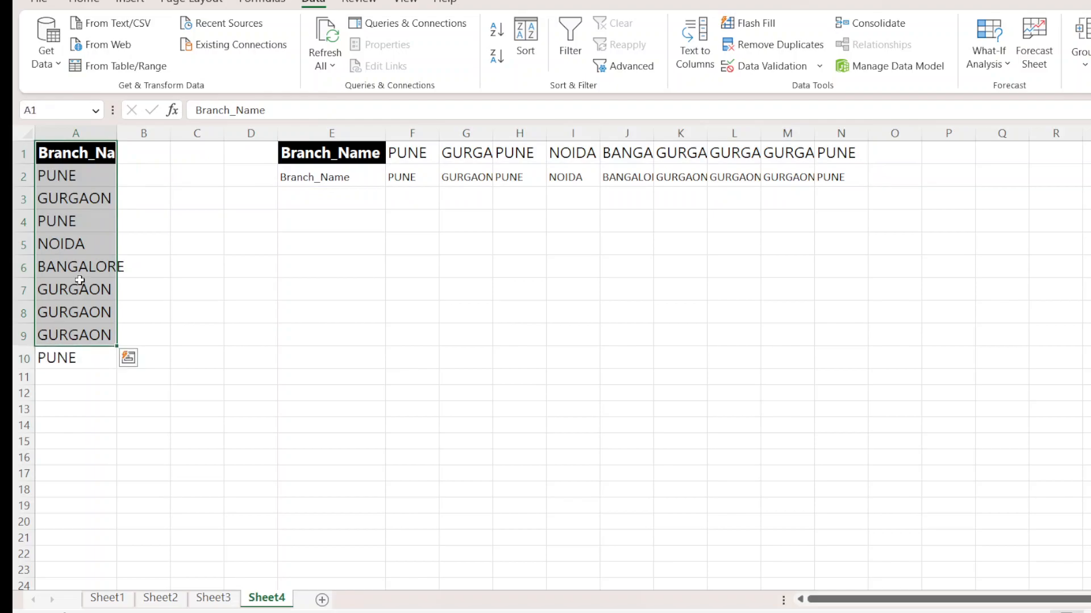
left_click(75, 393)
left_click_drag(74, 153, 65, 341)
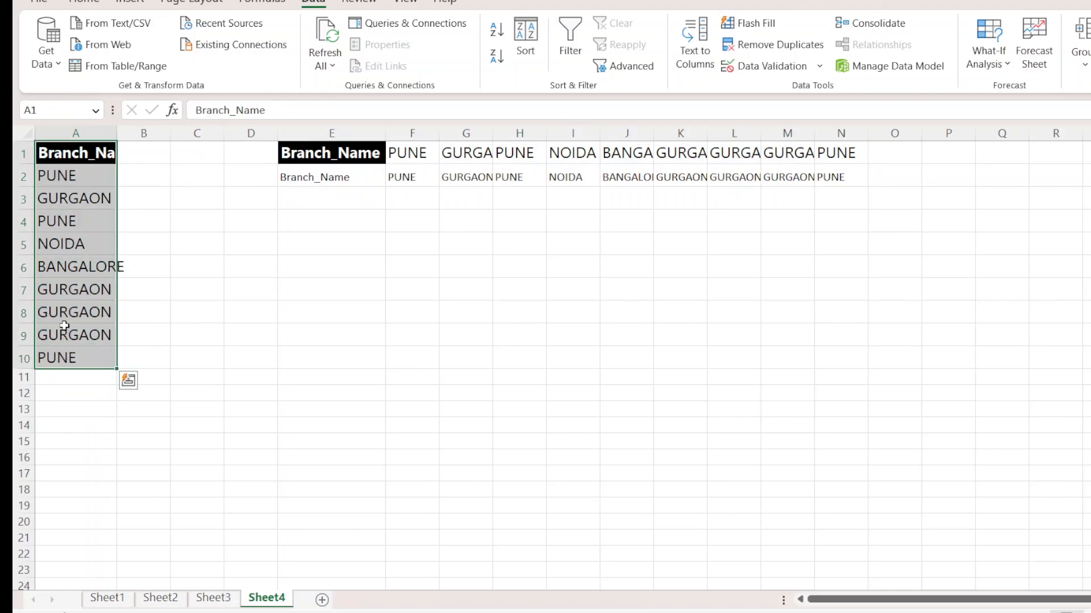
right_click(64, 232)
left_click(91, 154)
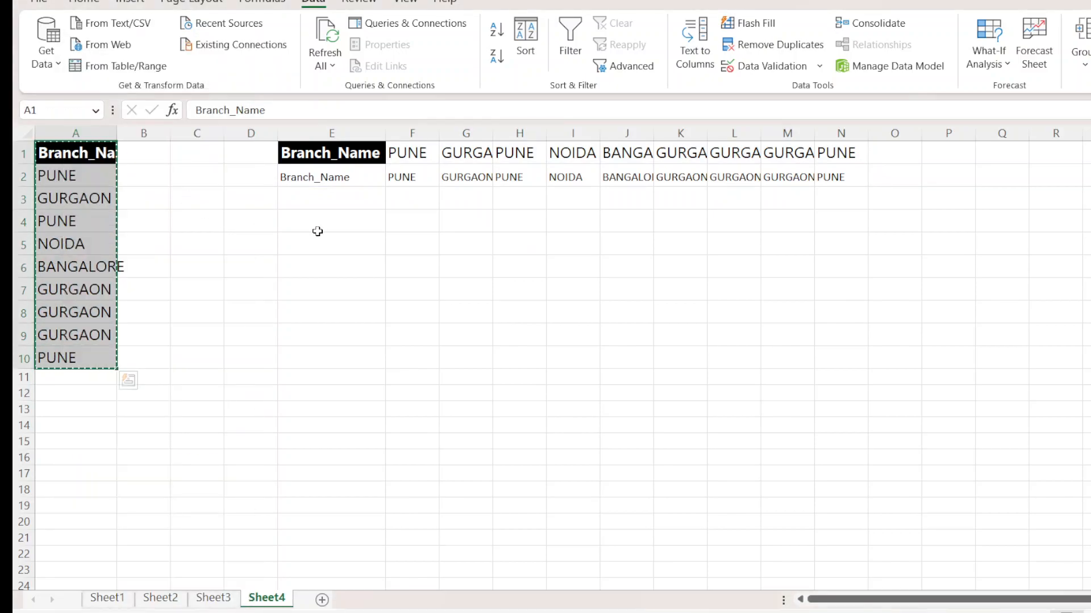
left_click(302, 223)
right_click(319, 230)
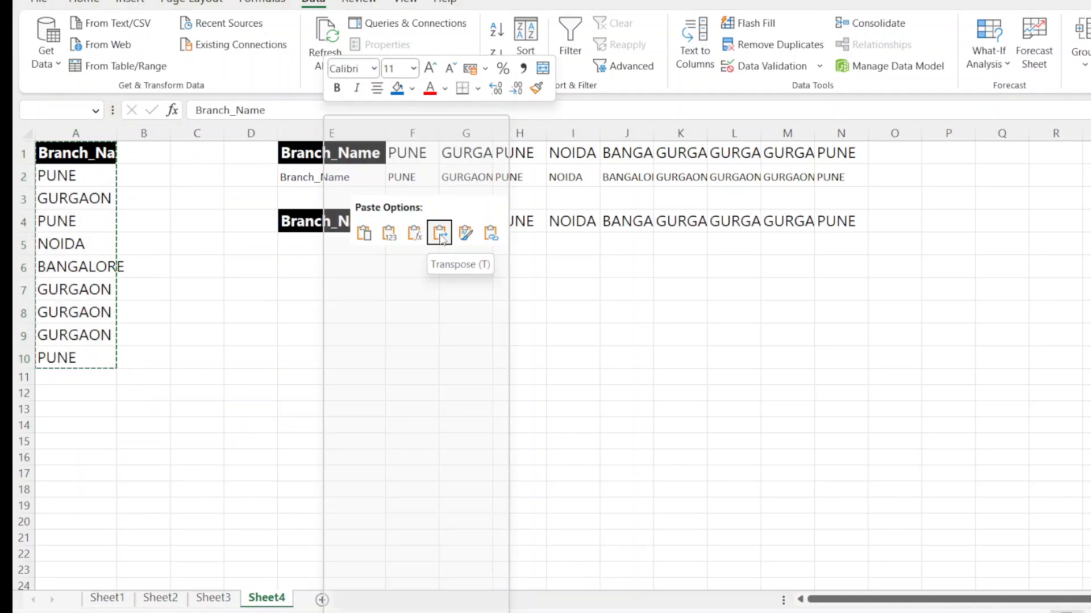
key("Escape")
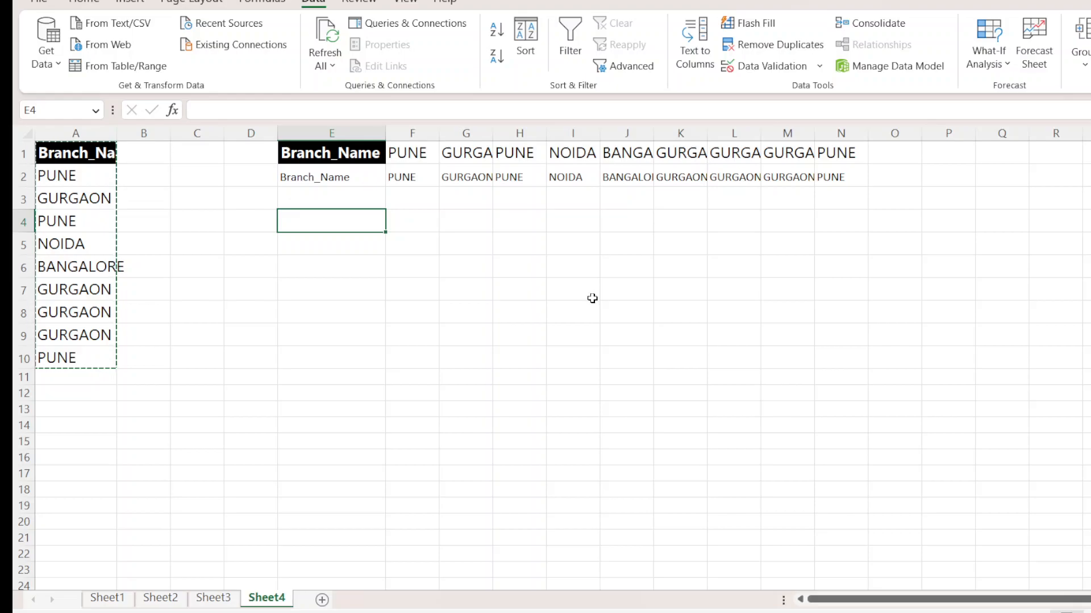